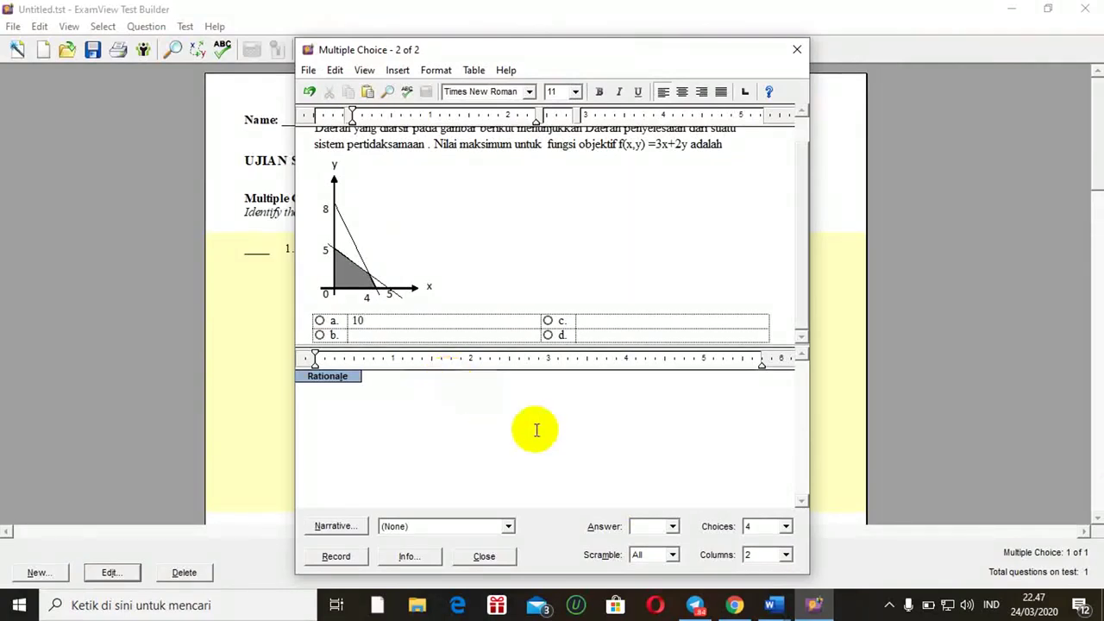
Set the second multiple-choice question to 5 choices arranged in 1 column.
left_click(785, 525)
left_click(754, 576)
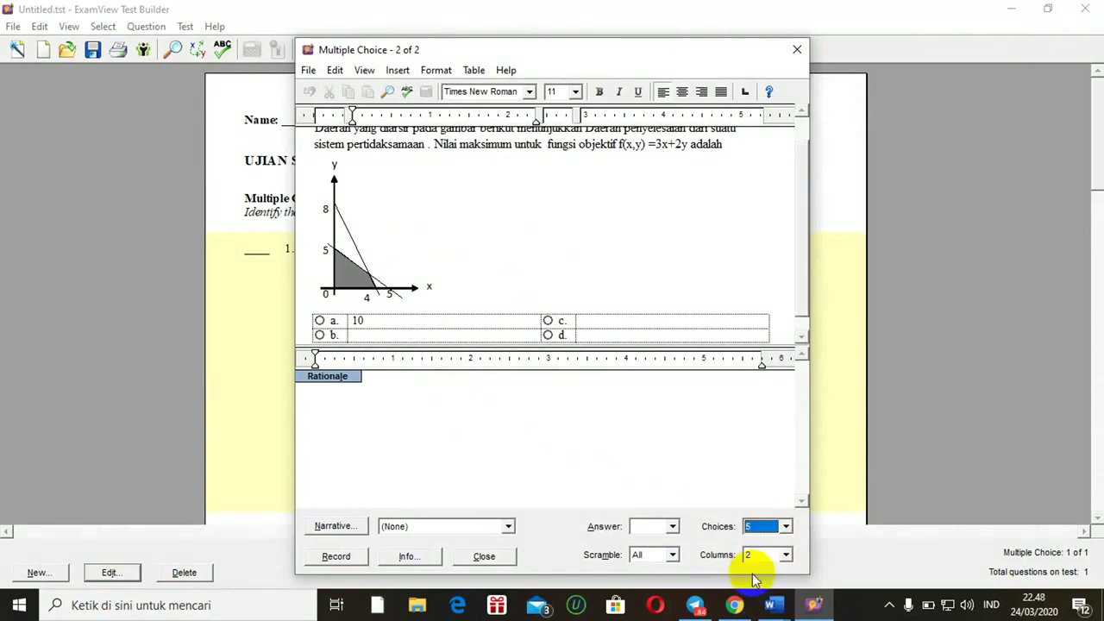
left_click(780, 555)
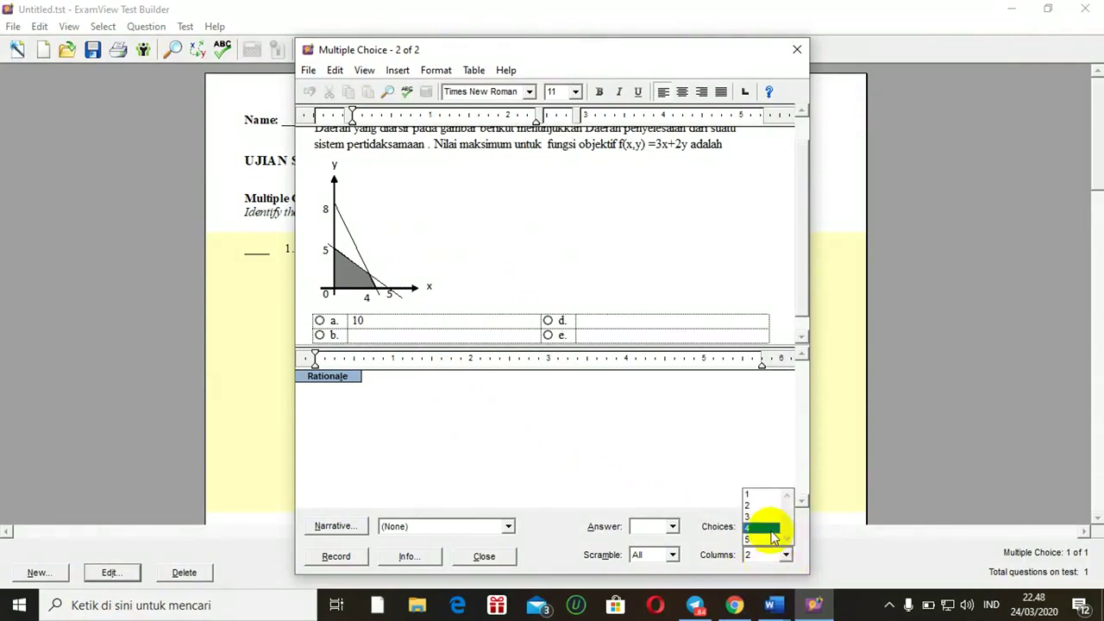
left_click(749, 496)
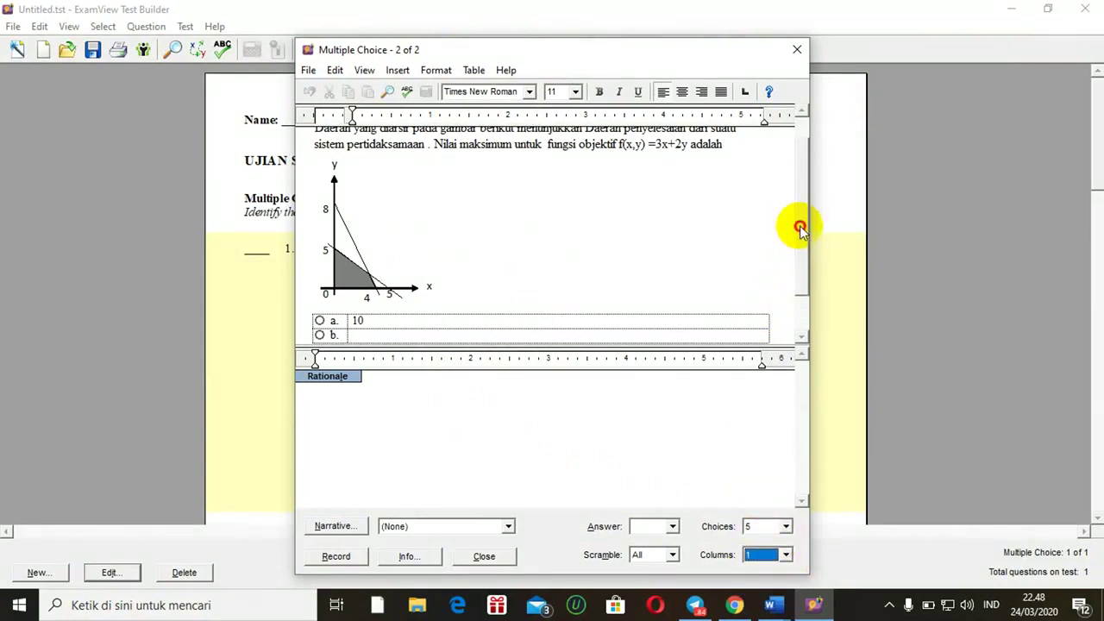
Fill choices b to e with 12, 13, 15 and 16, set d as the correct answer, and record the question.
left_click_drag(800, 227, 801, 320)
left_click(447, 289)
type("12")
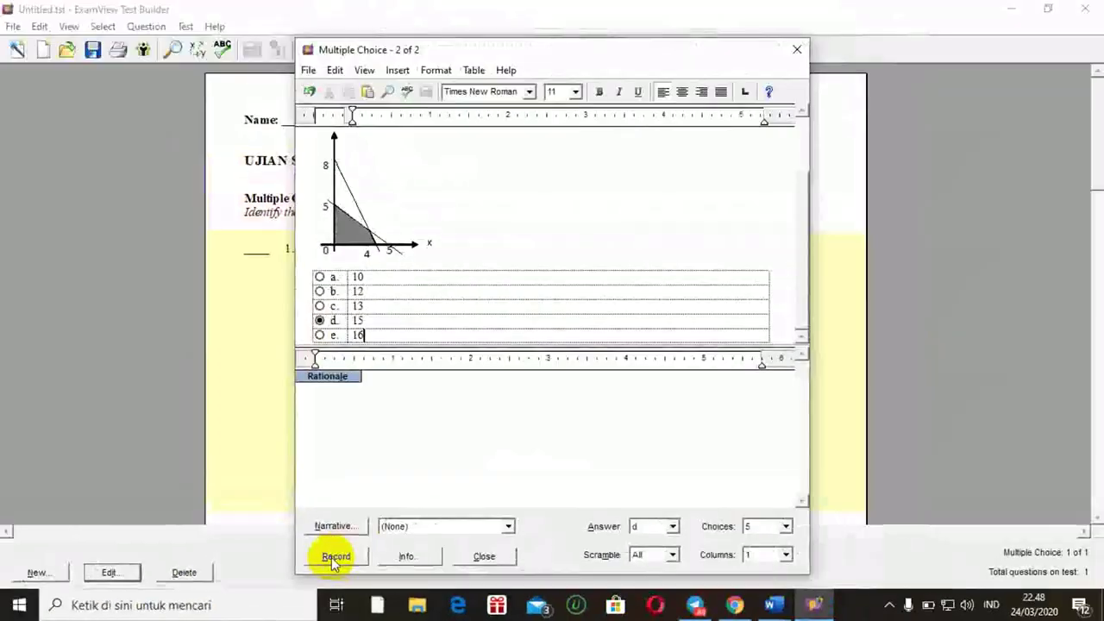
left_click(335, 557)
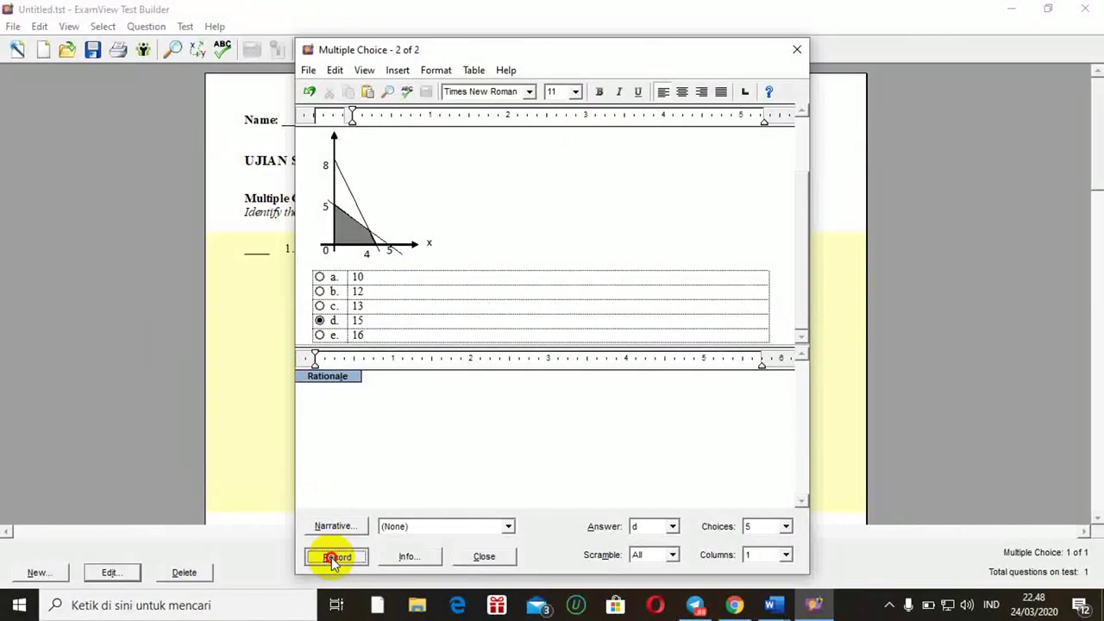
left_click(587, 359)
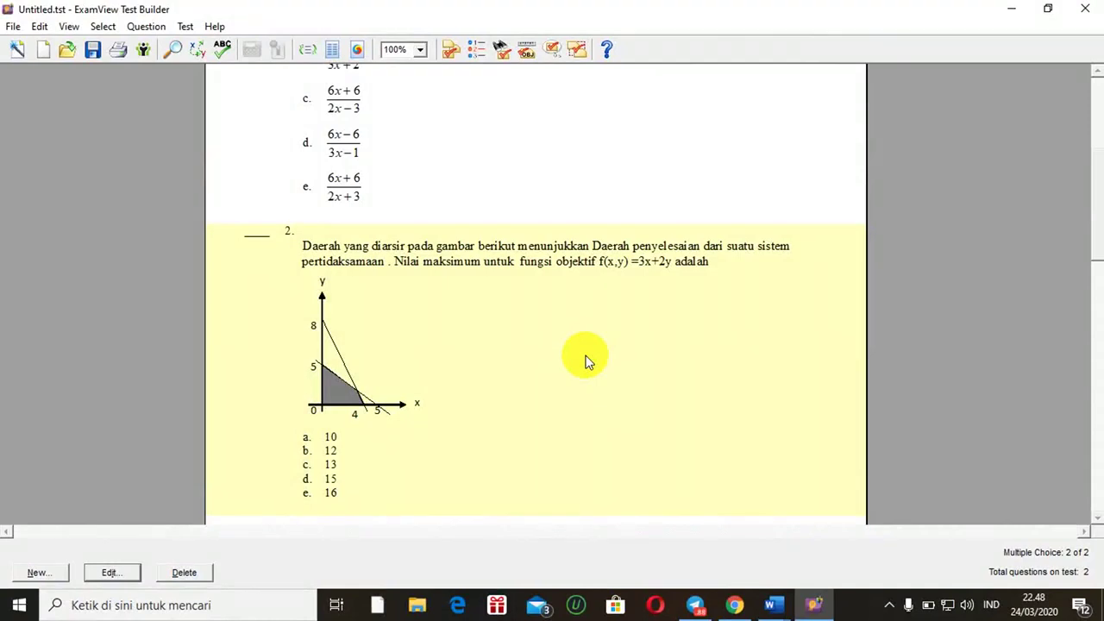
Save the test as SOAL US MATEMATIKA in the SOAL EXAMVIEW folder on drive E:.
left_click_drag(1094, 184, 1092, 111)
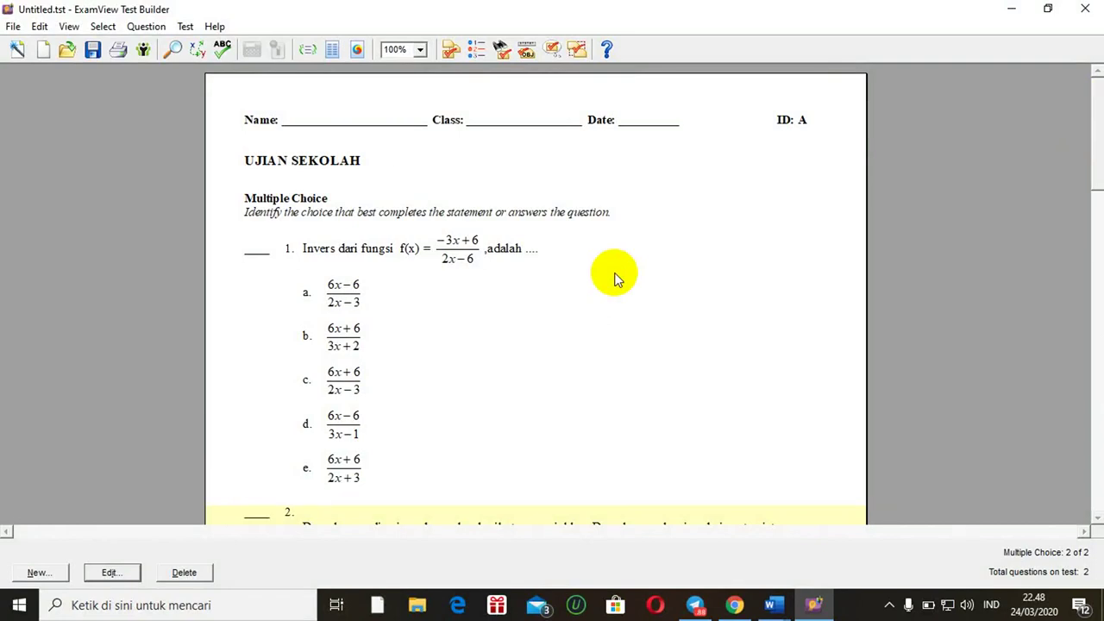
mouse_move(1095, 160)
left_mouse_down()
mouse_move(1095, 227)
mouse_move(1095, 155)
left_mouse_up()
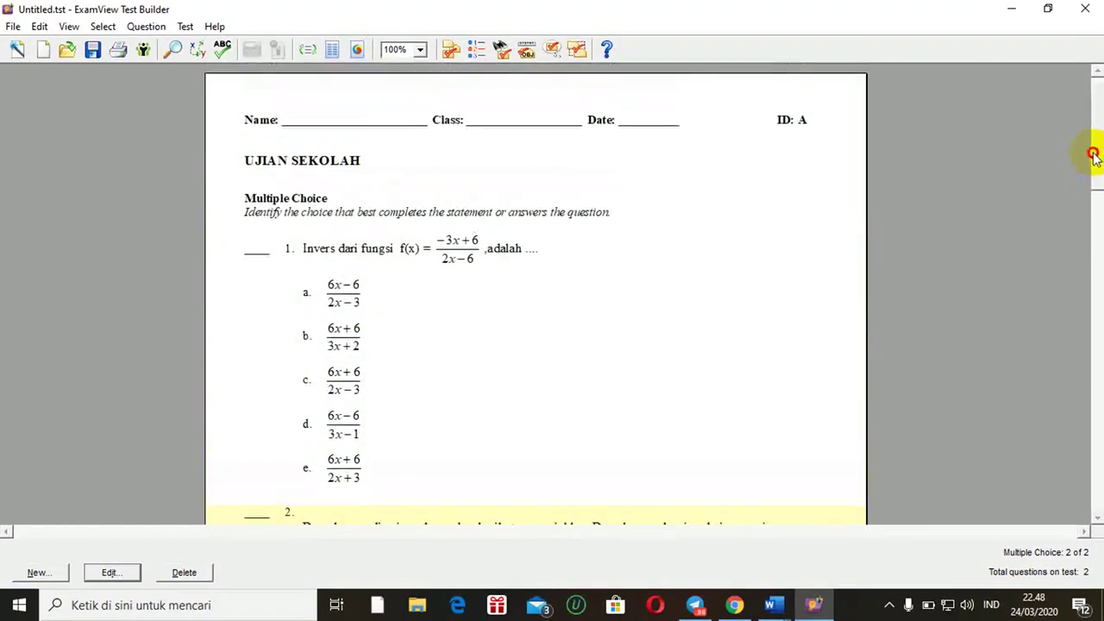
left_click(14, 27)
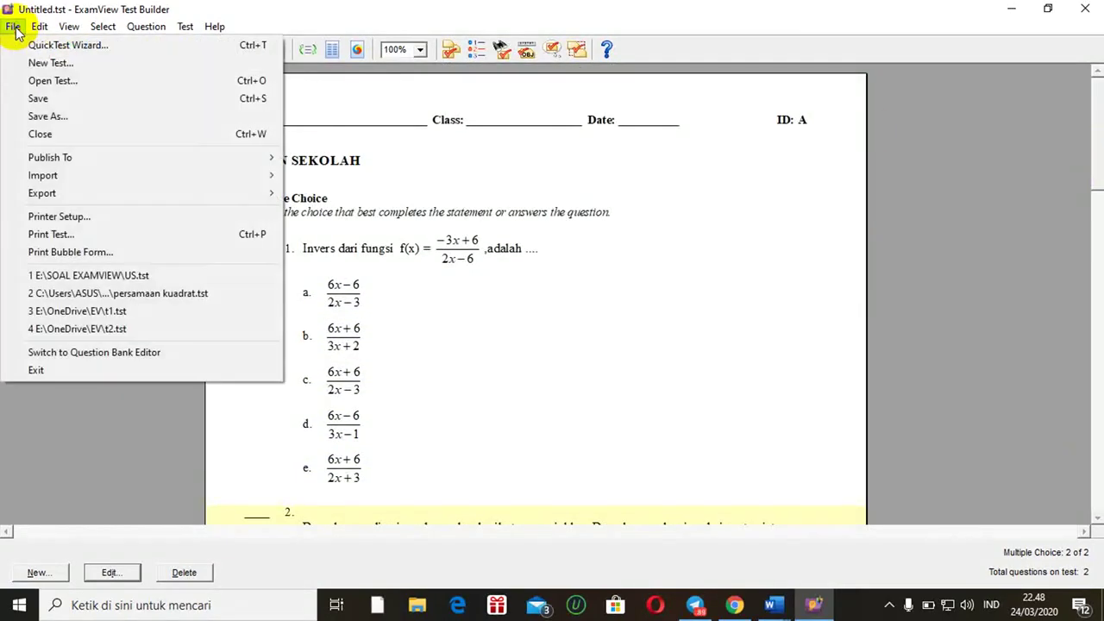
left_click(45, 98)
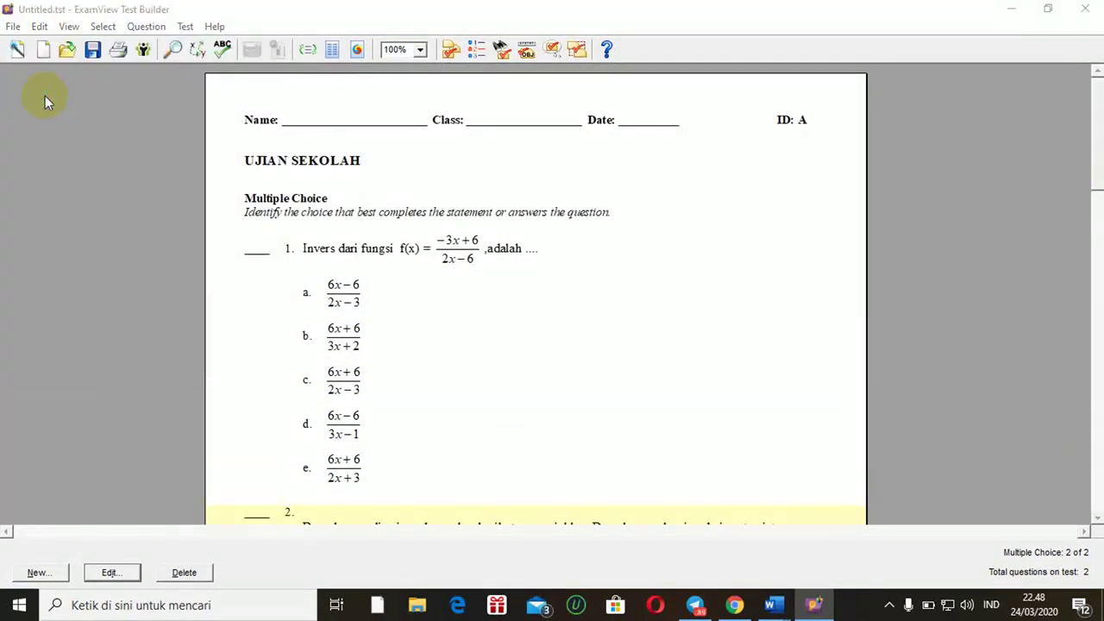
left_click(339, 309)
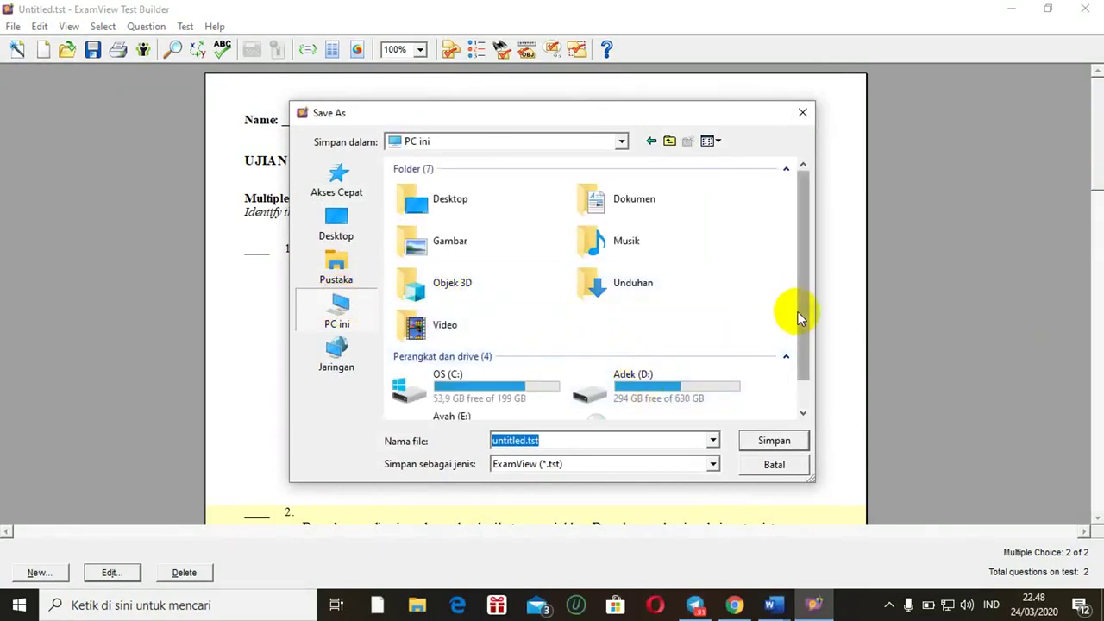
left_click_drag(799, 318, 798, 365)
double_click(463, 400)
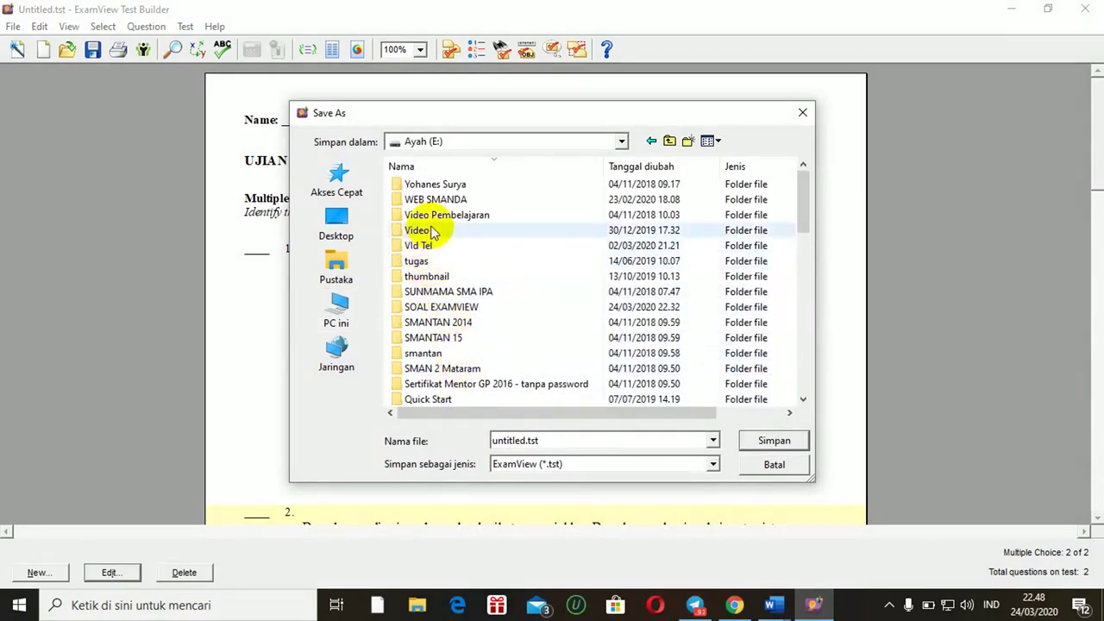
double_click(436, 307)
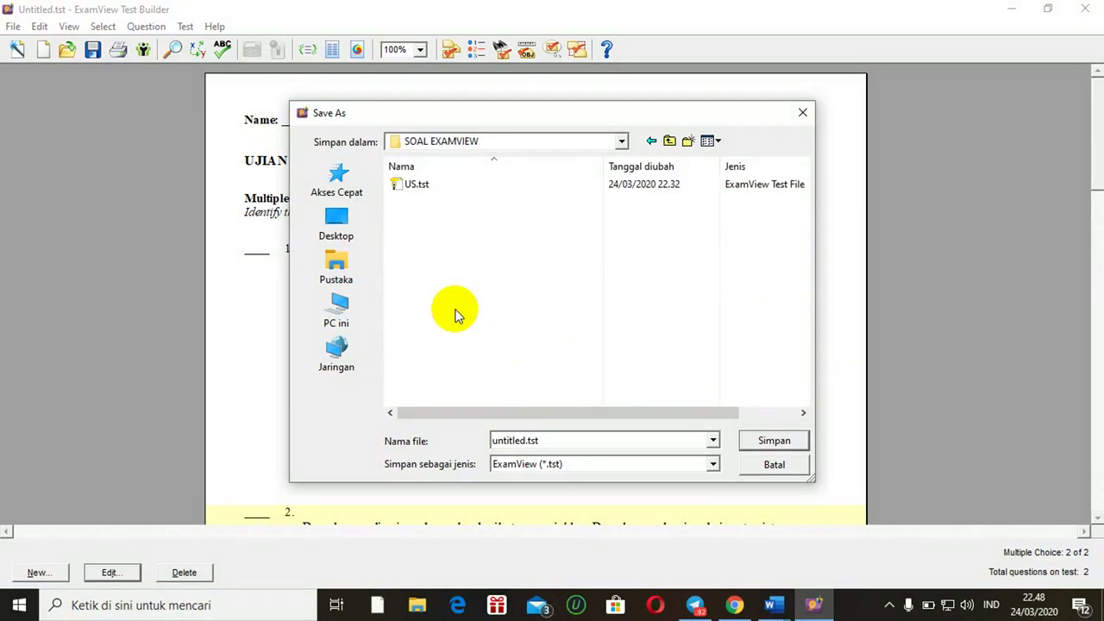
double_click(546, 442)
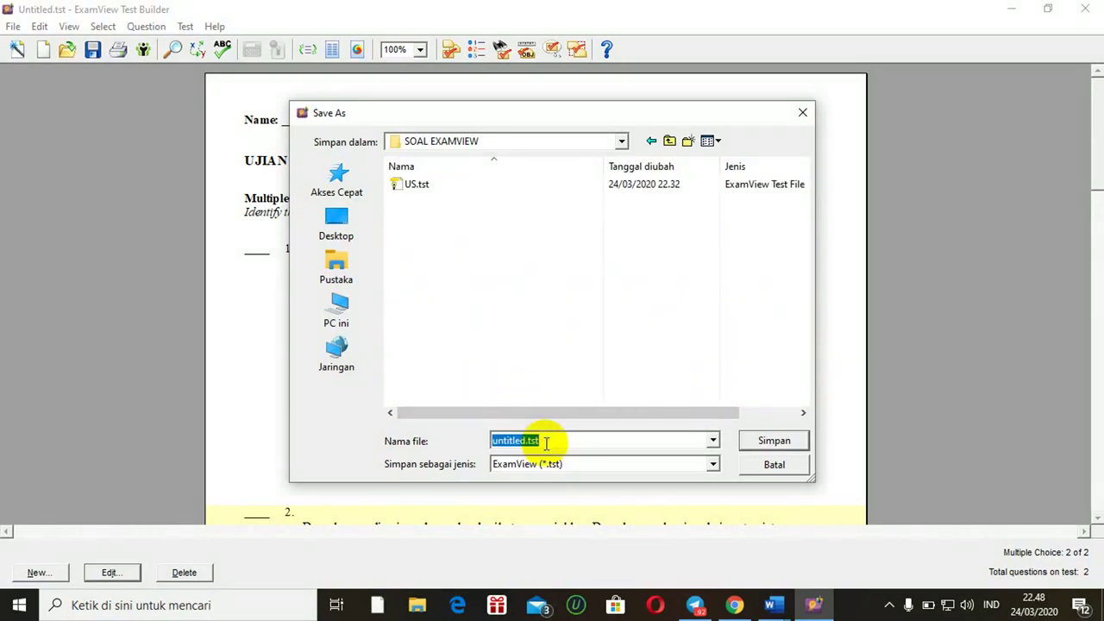
type("SOAL")
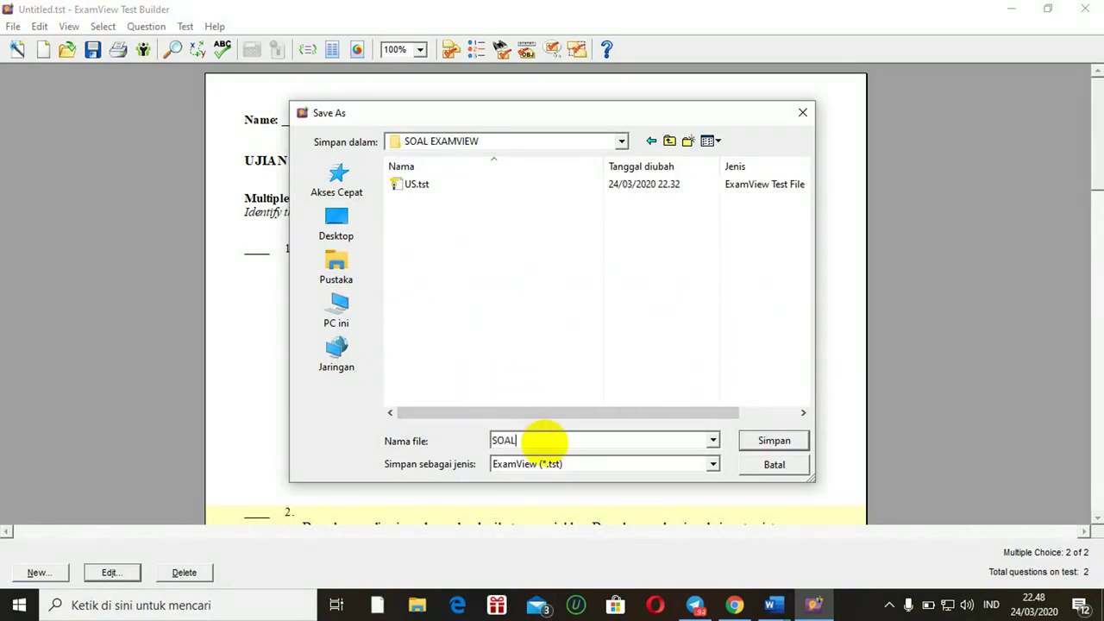
type(" US MATEMATIKA")
left_click(765, 441)
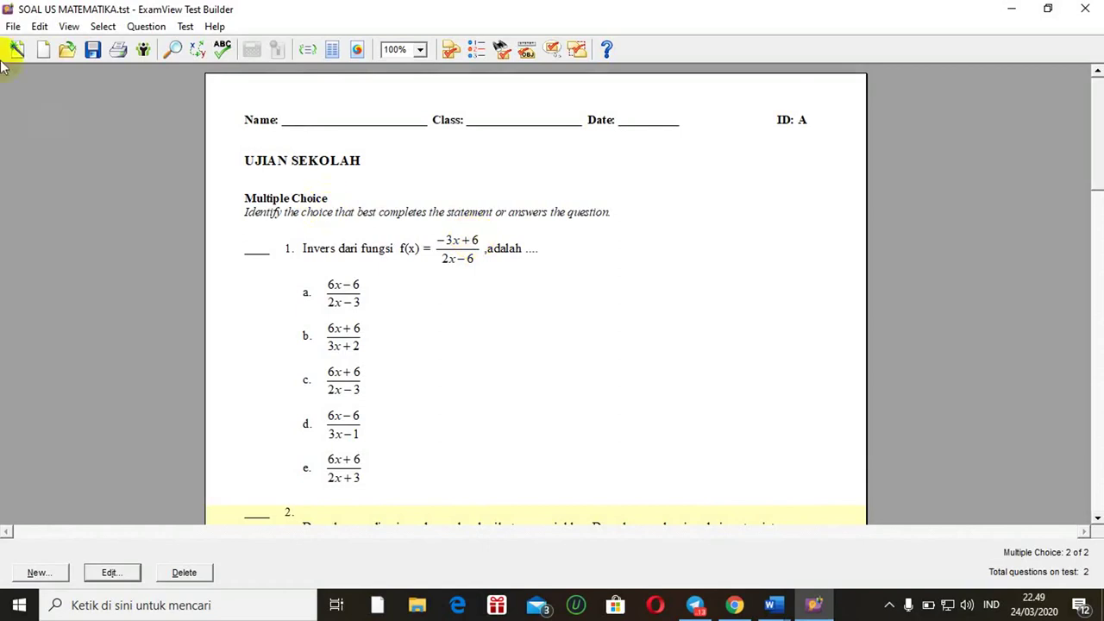
Export the test in Blackboard 7.1-9.0 format to the SOAL EXAMVIEW folder with the file name UJIAN SEKOLAH.
left_click(14, 27)
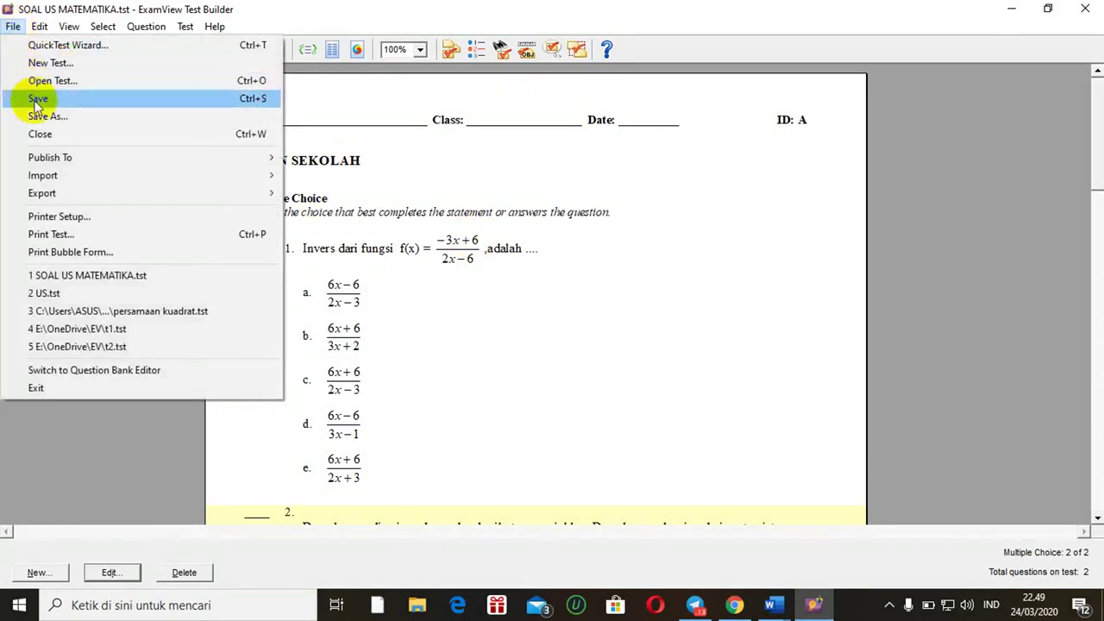
mouse_move(52, 192)
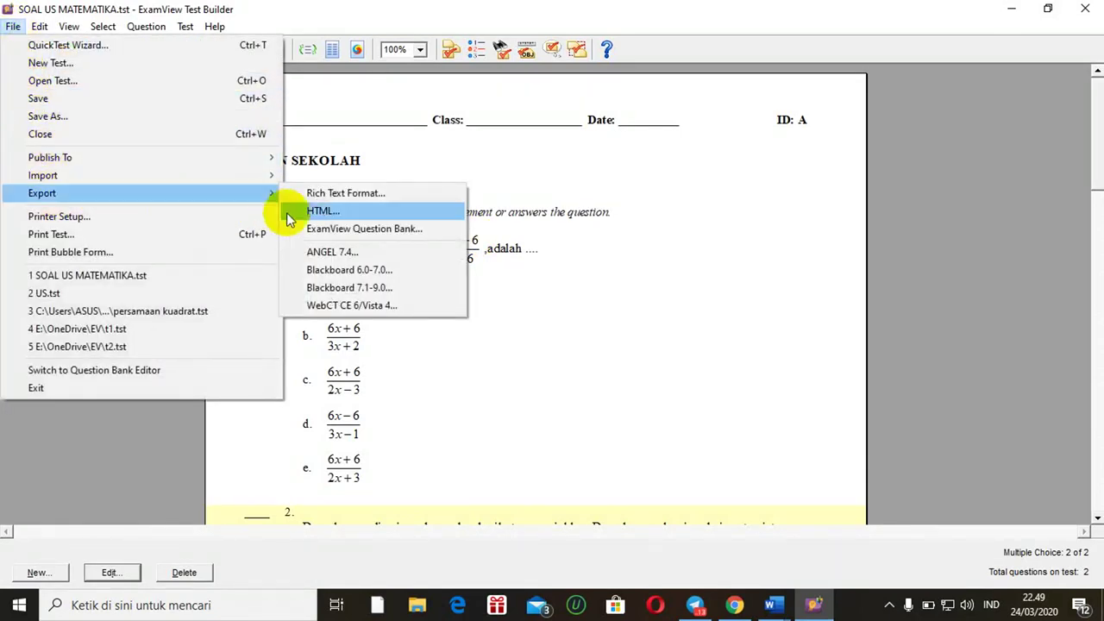
left_click(345, 290)
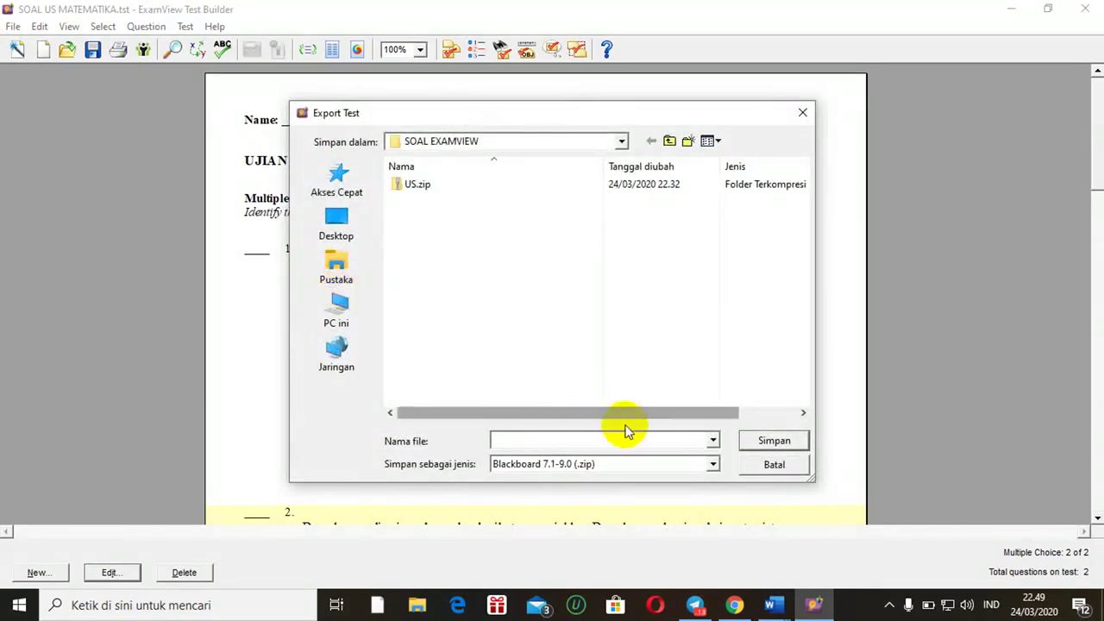
type("UJIAN SEKOLAH")
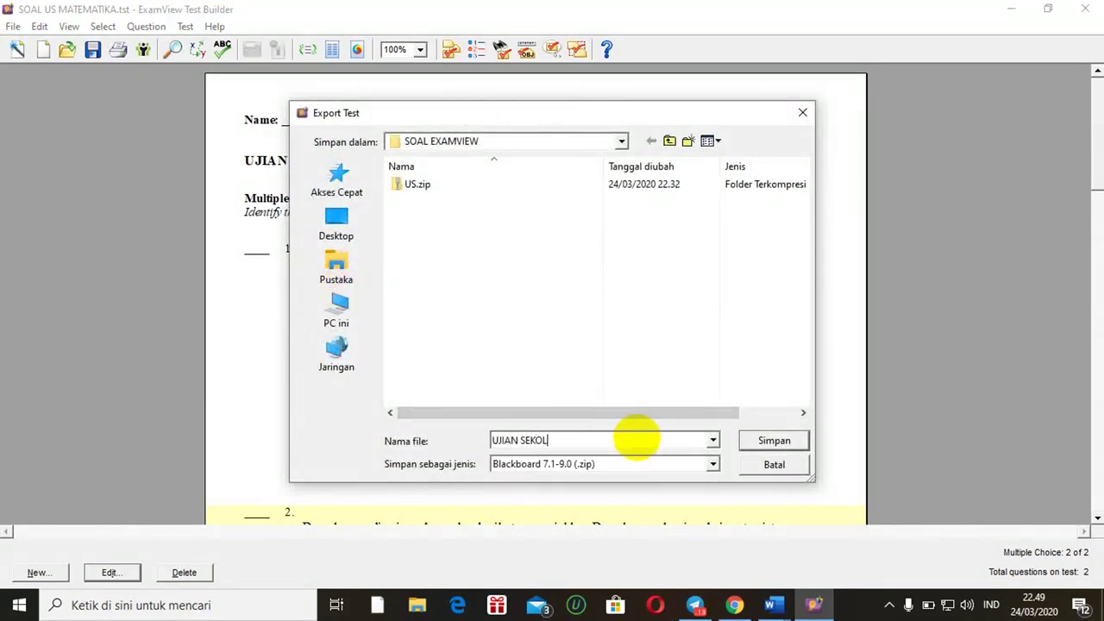
left_click(761, 442)
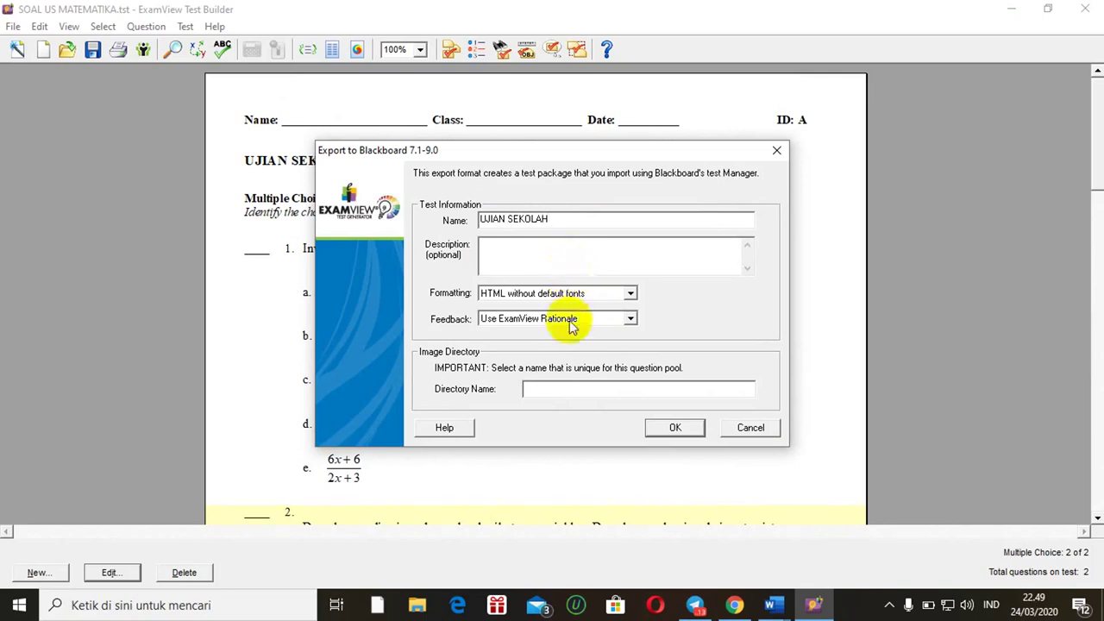
Set the export's image directory name to UJIAN SEKOLAH and complete the Blackboard export.
left_click(558, 394)
type("UJIAN SEKOLAH")
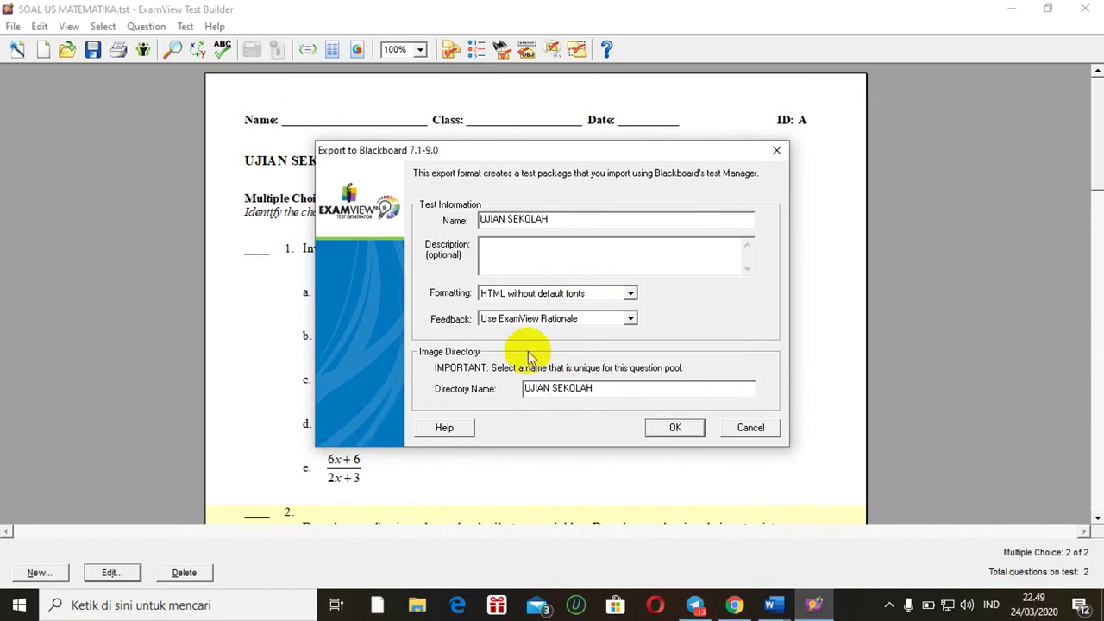
left_click(672, 427)
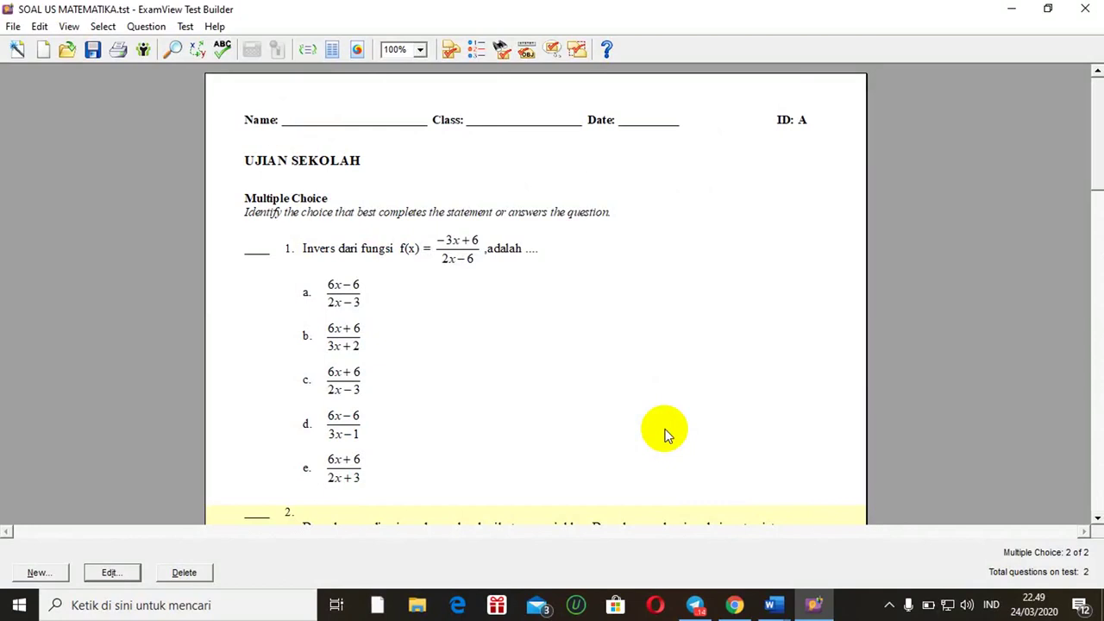
Switch to File Explorer and locate the exported UJIAN SEKOLAH.zip in the SOAL EXAMVIEW folder on drive E:.
left_click(429, 608)
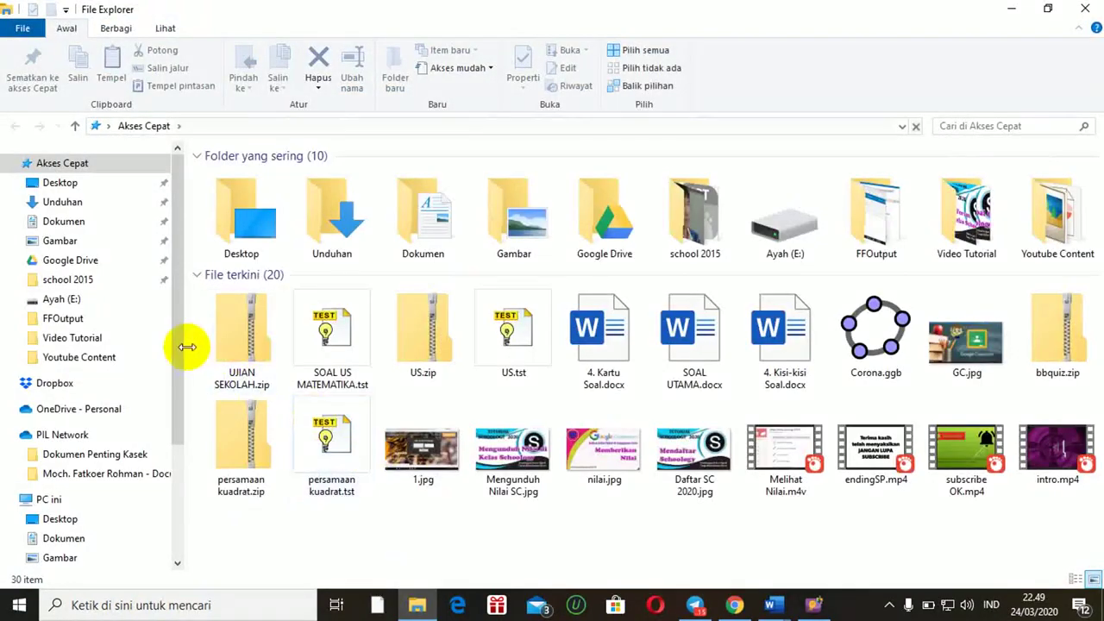
left_click(63, 302)
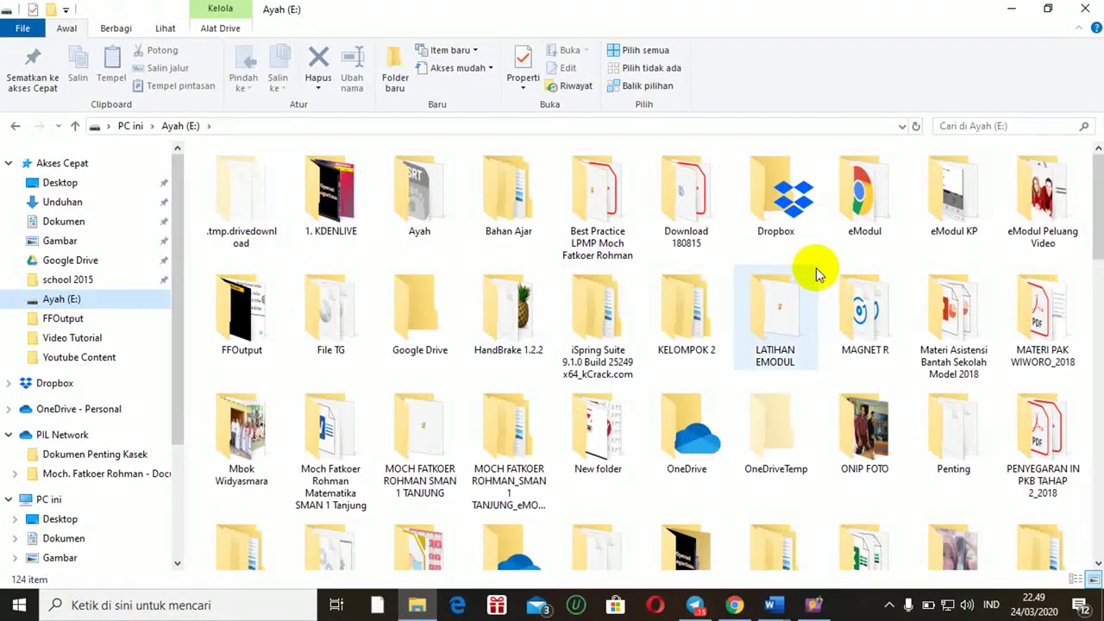
left_click(509, 220)
key("s")
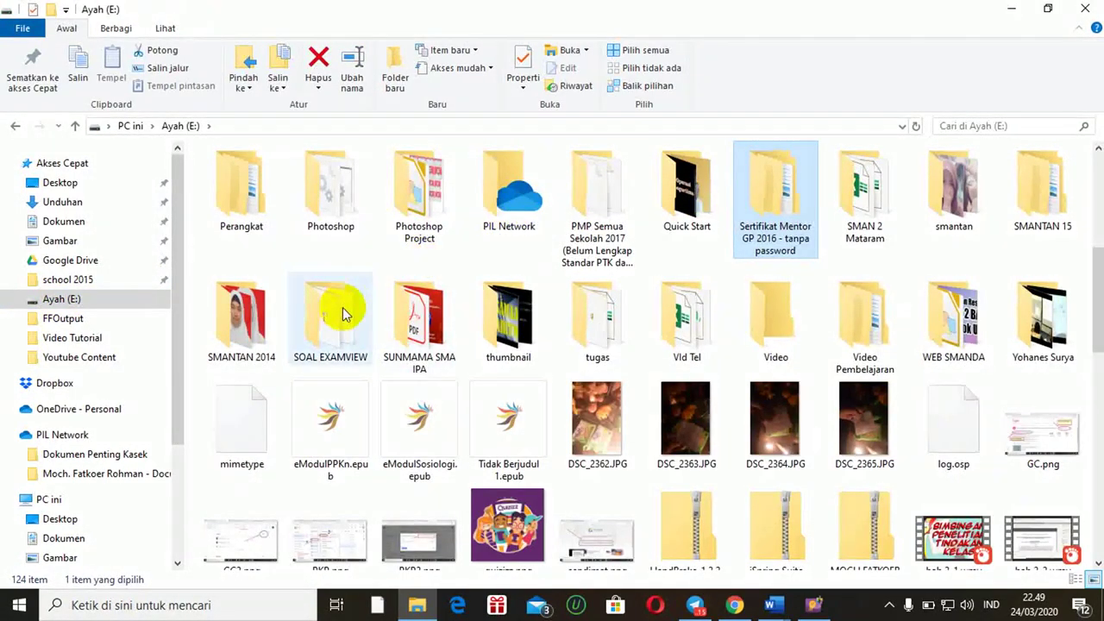
left_click(342, 313)
double_click(343, 312)
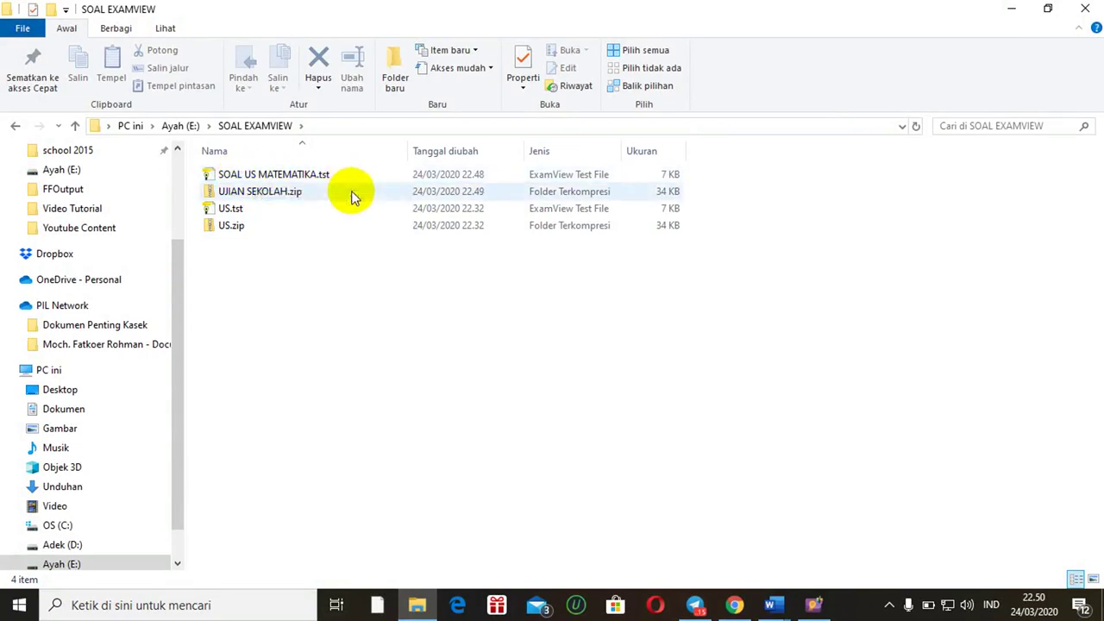
left_click(288, 200)
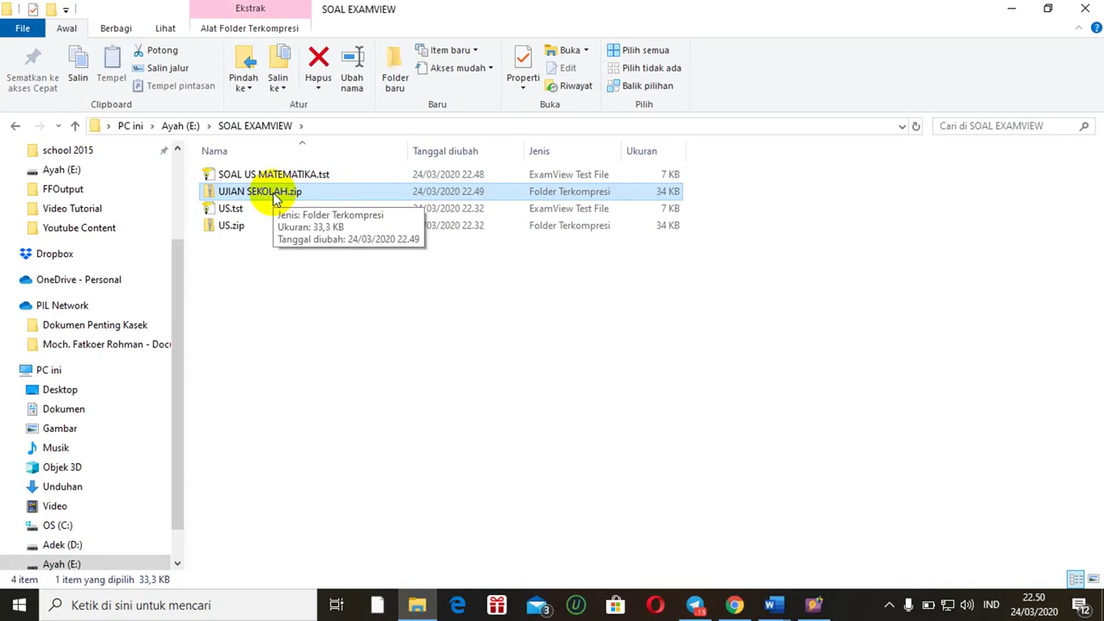
Switch to Schoology in Chrome and open the EVALUASI folder of the MATEMATIKA UMUM XII MIPA 1 course.
left_click(736, 606)
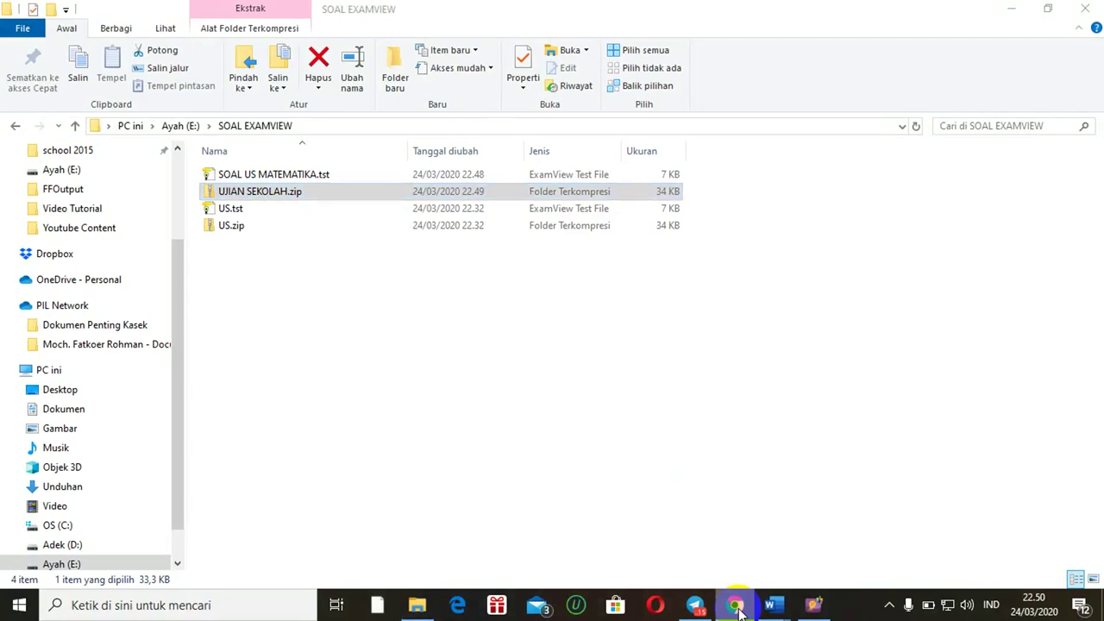
left_click(1011, 10)
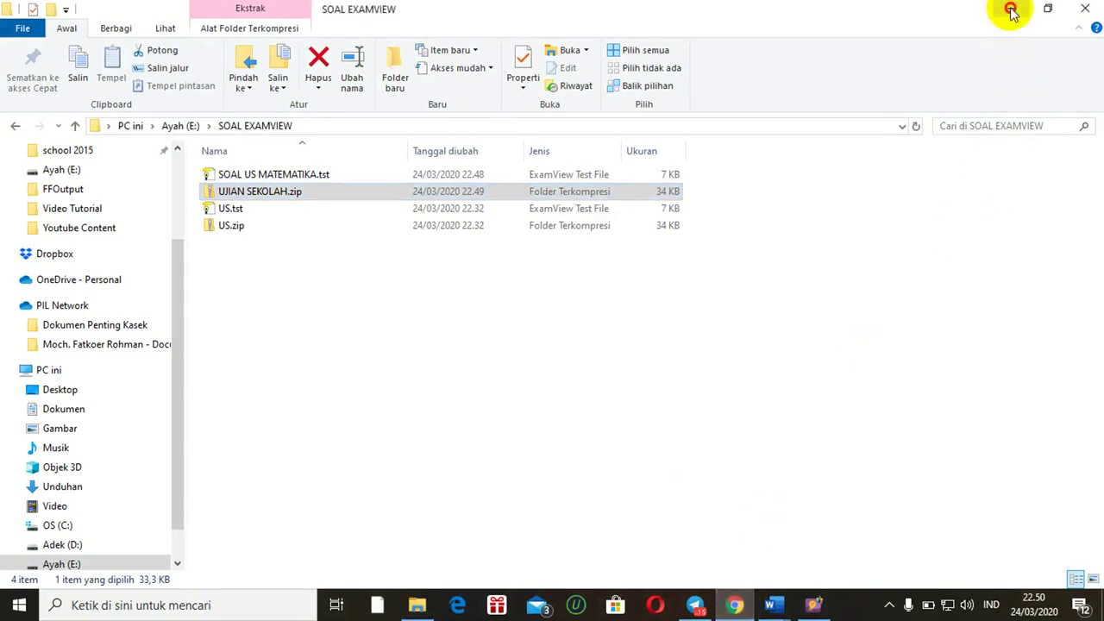
left_click(333, 125)
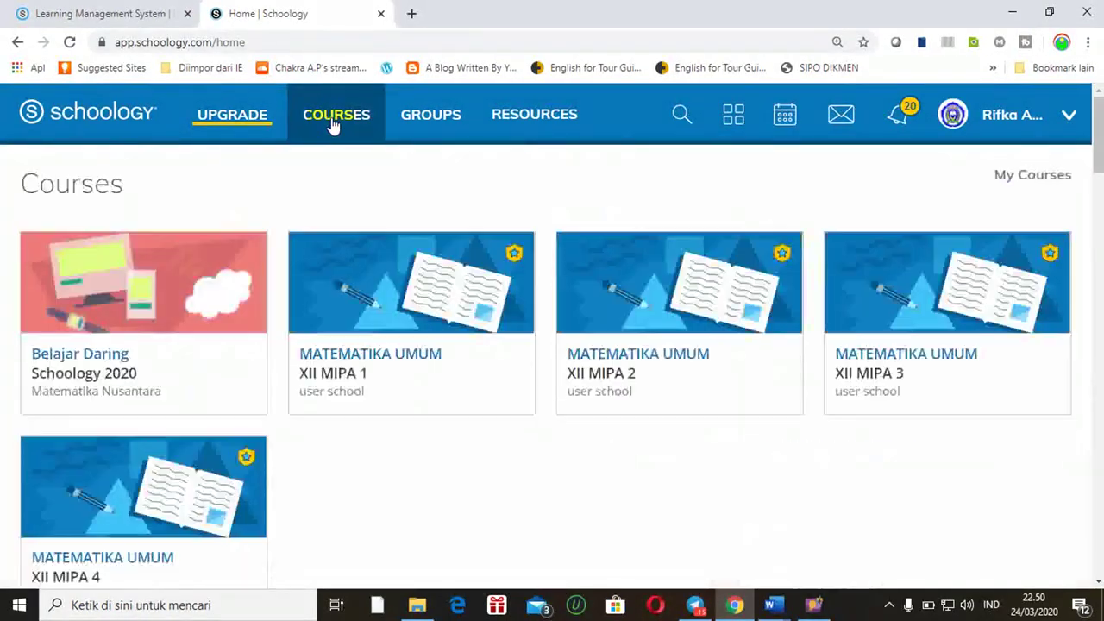
left_click(355, 376)
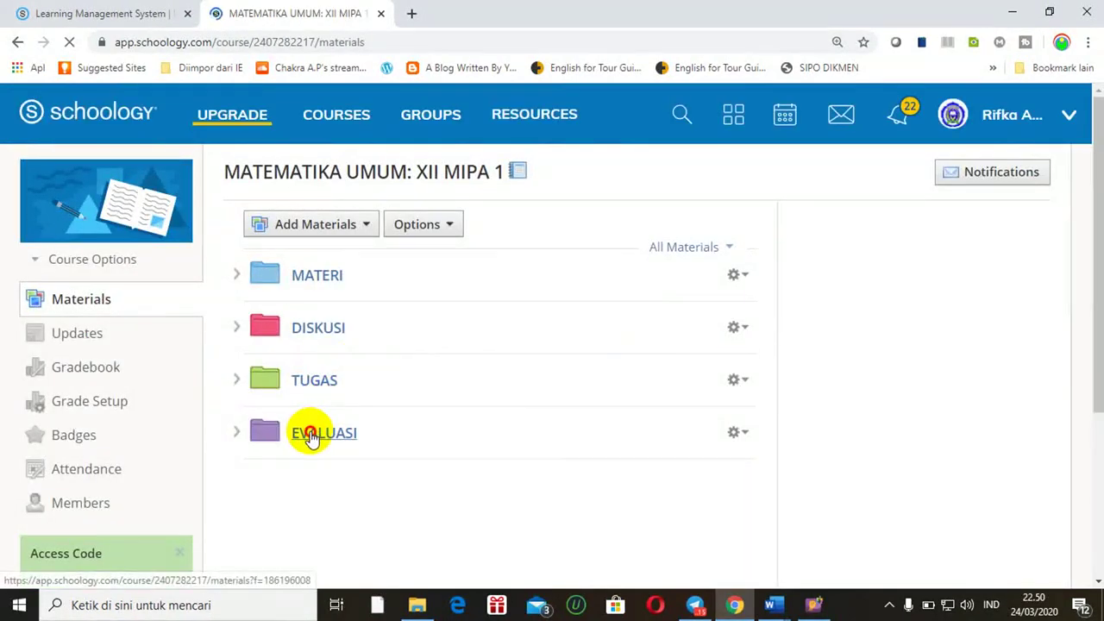
left_click(311, 435)
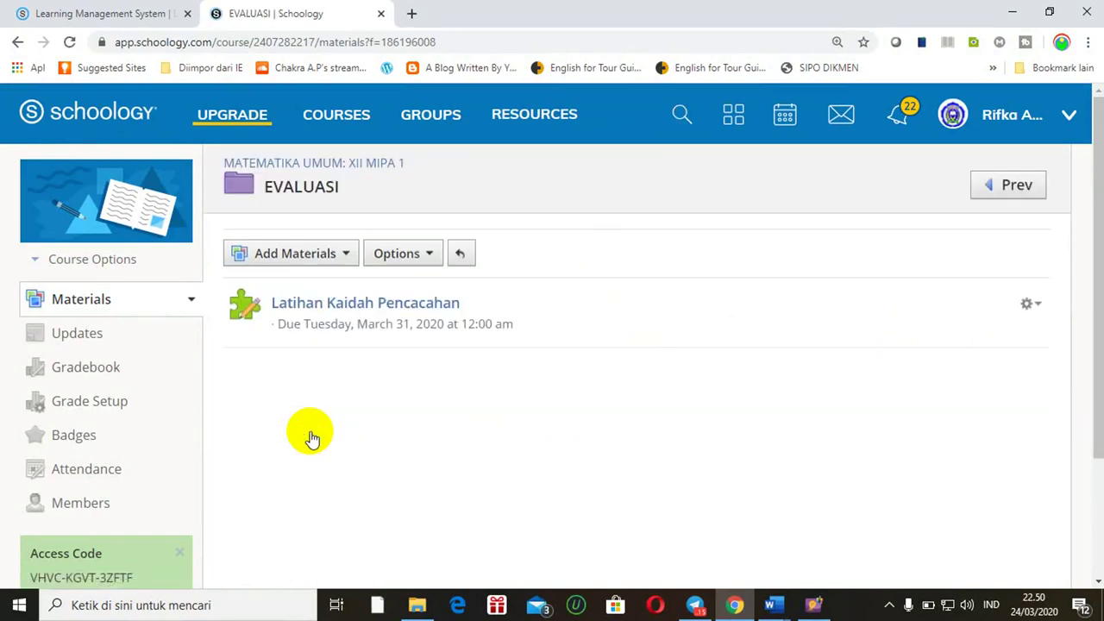
Add a new test/quiz to the EVALUASI folder and name it UJIAN SEKOLAH.
left_click(348, 257)
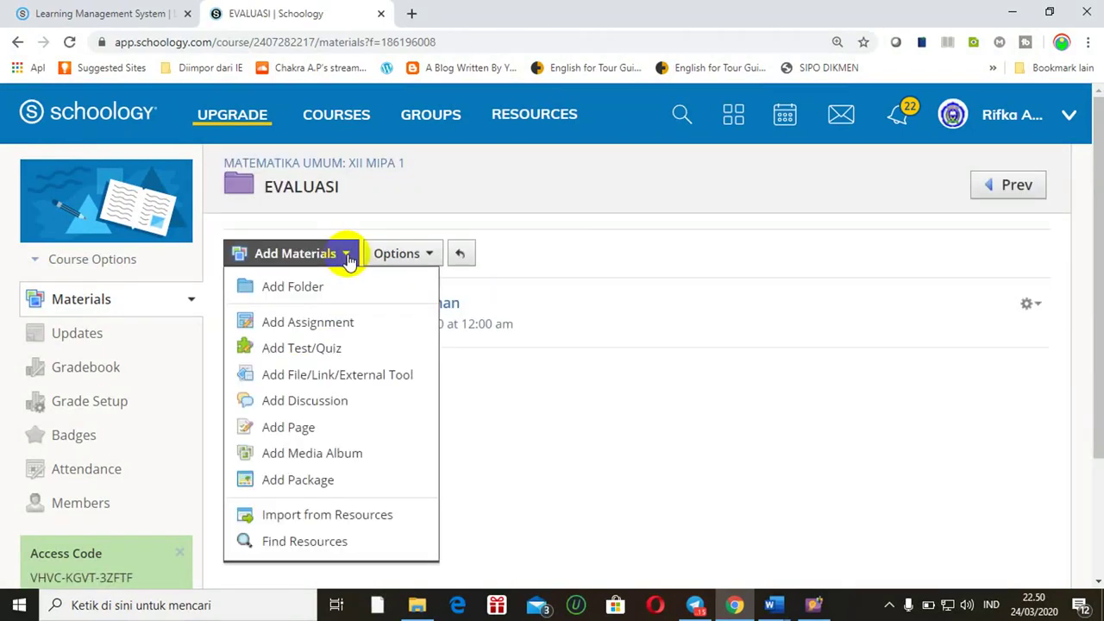
left_click(312, 349)
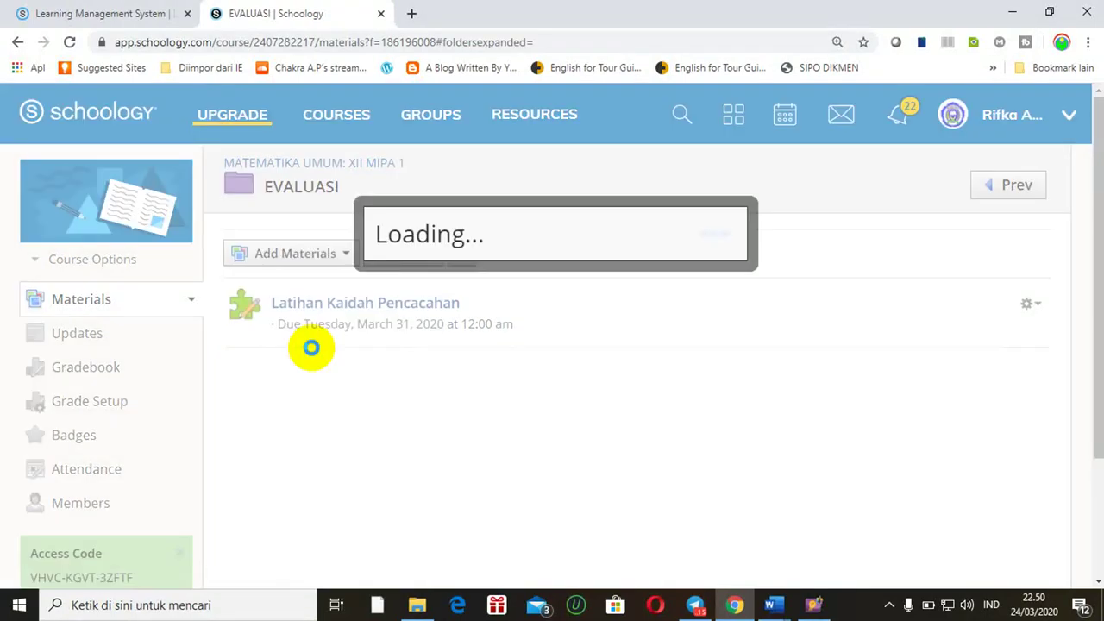
type("U")
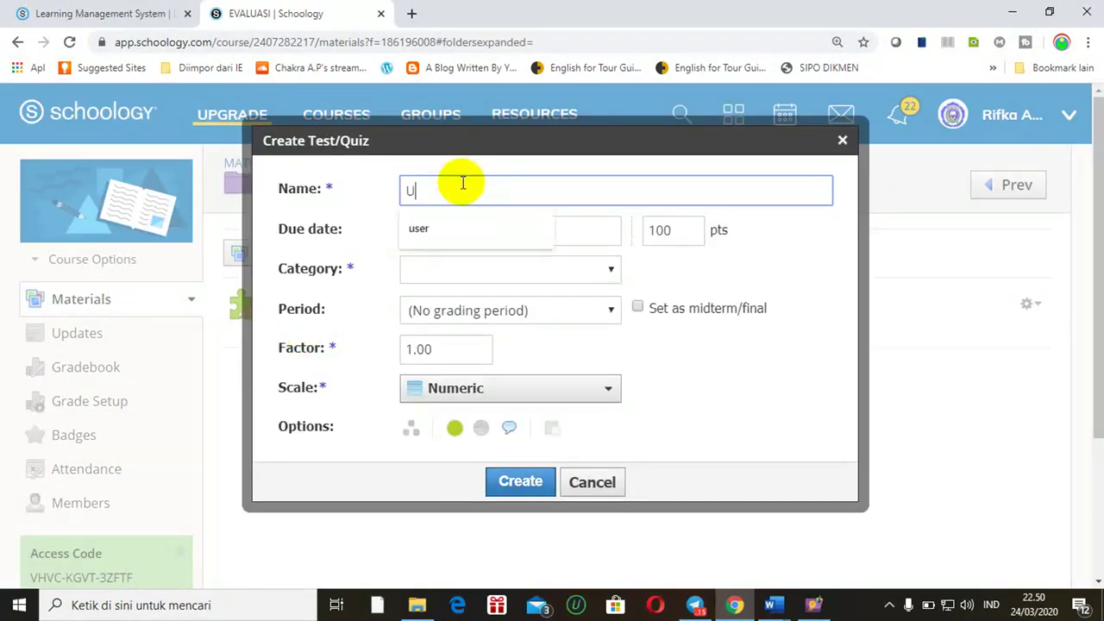
type("JIAN SERO")
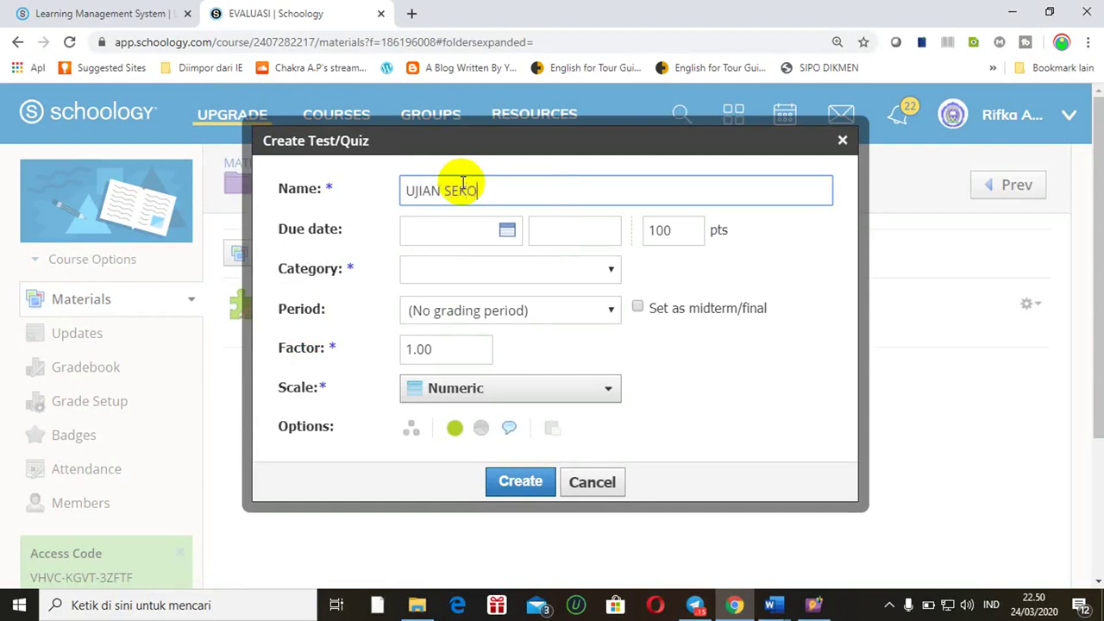
type("LAH")
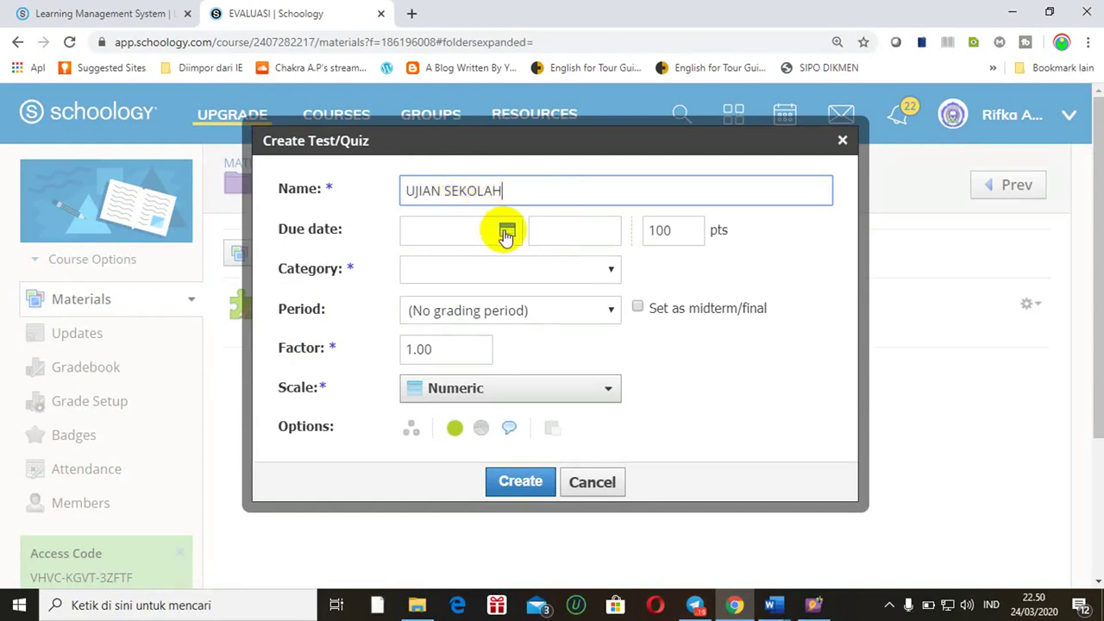
Set the quiz's due date to 3/30/20 and its category to Tes Akhir, and create it.
left_click(507, 233)
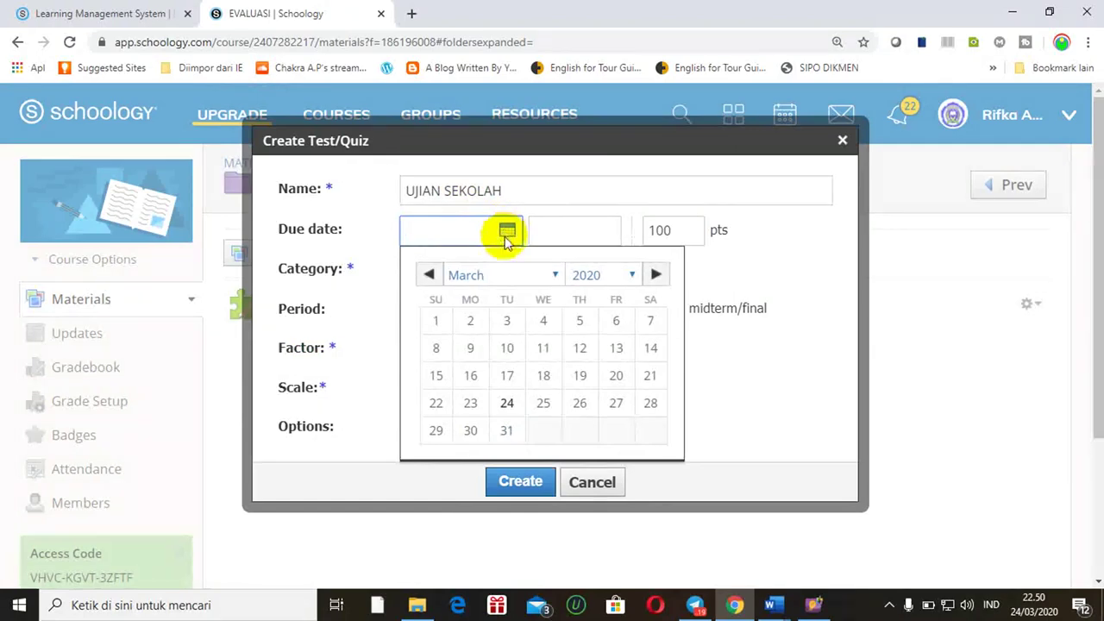
left_click(471, 430)
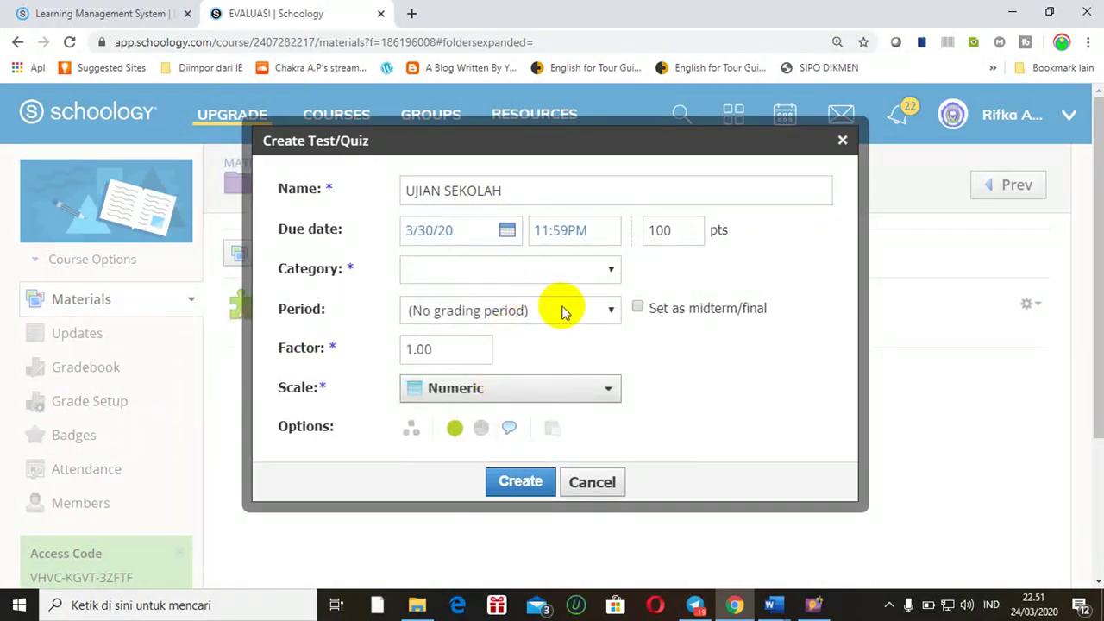
left_click(606, 268)
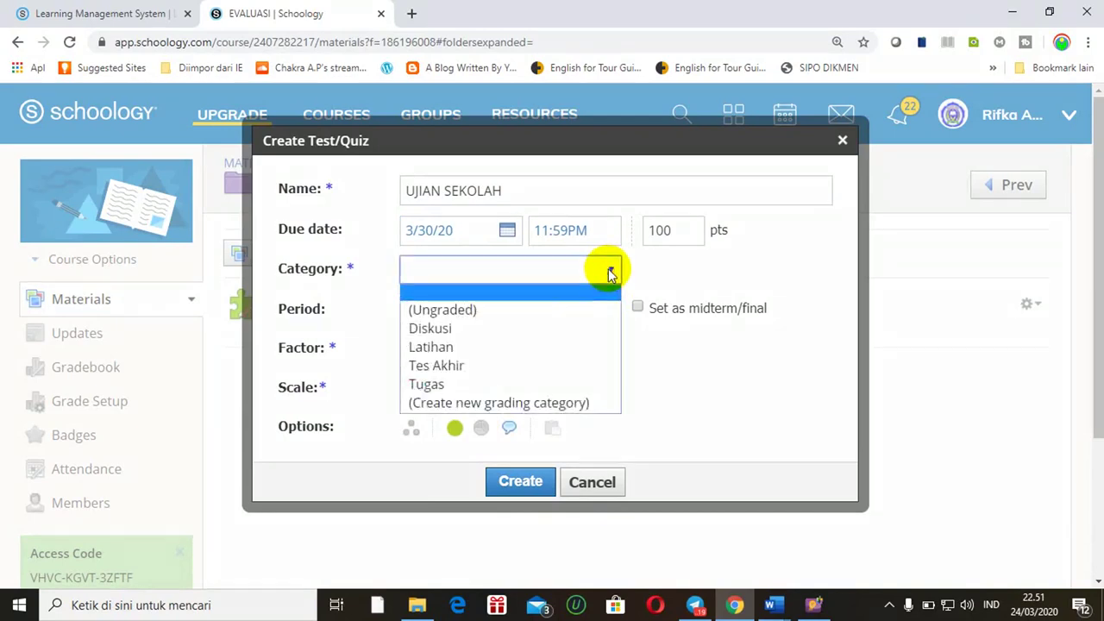
left_click(459, 366)
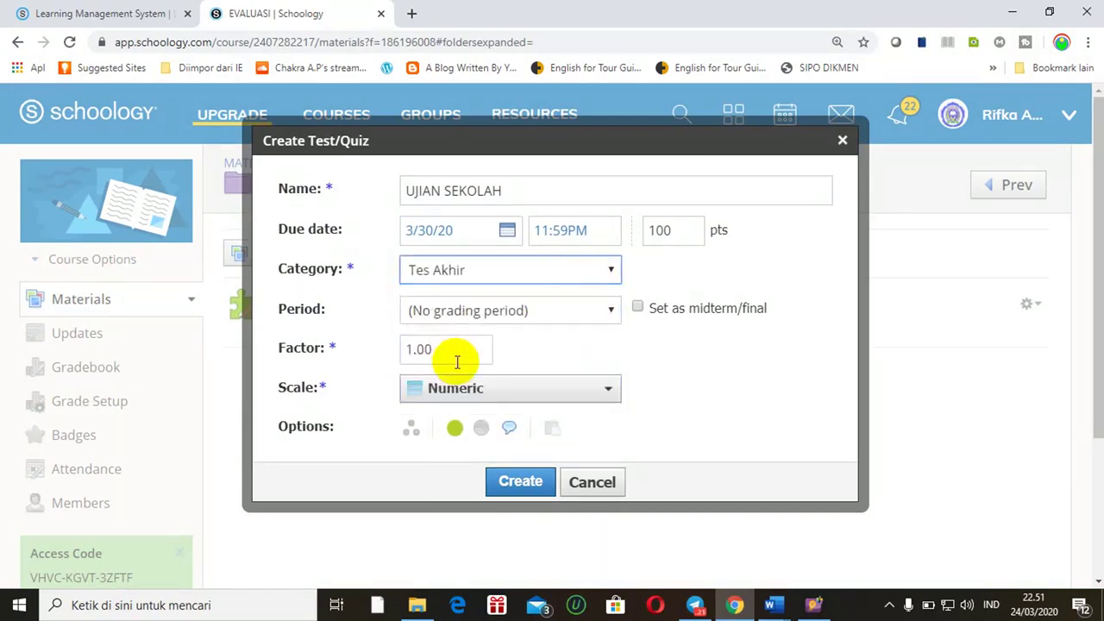
left_click(514, 481)
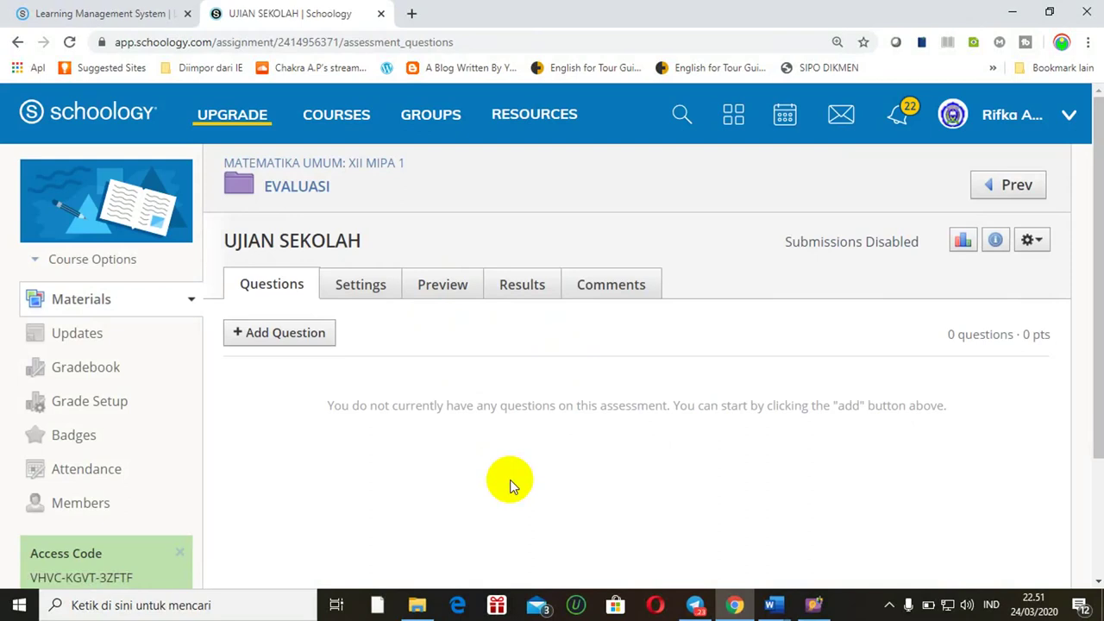
Import questions into the UJIAN SEKOLAH quiz from UJIAN SEKOLAH.zip in the SOAL EXAMVIEW folder, using the Blackboard 7.1 - 9.0 format.
left_click(259, 337)
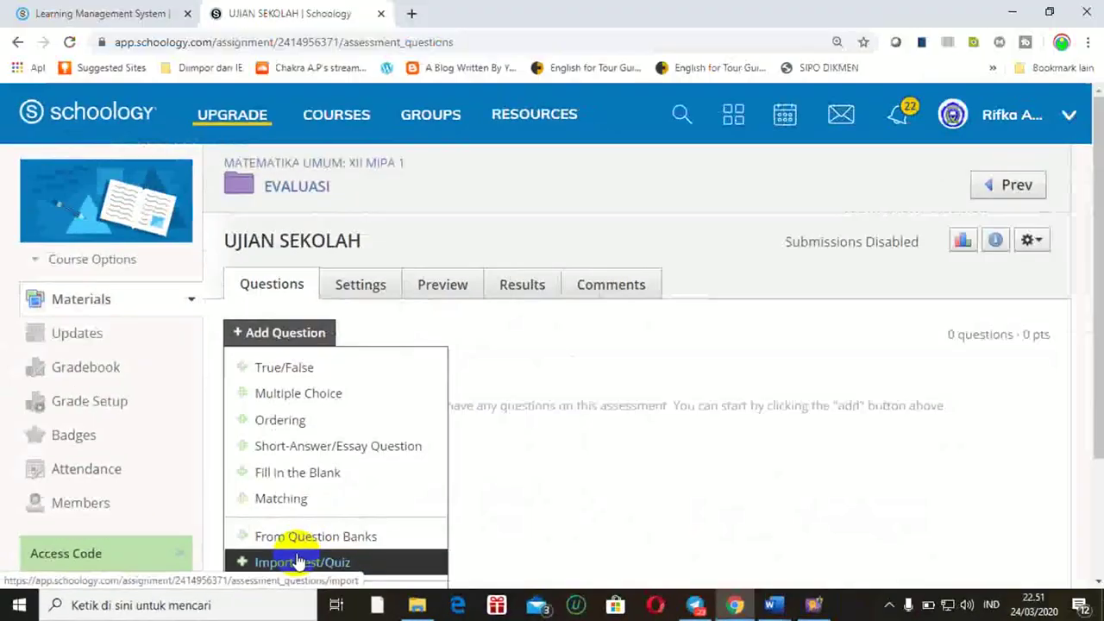
left_click(296, 561)
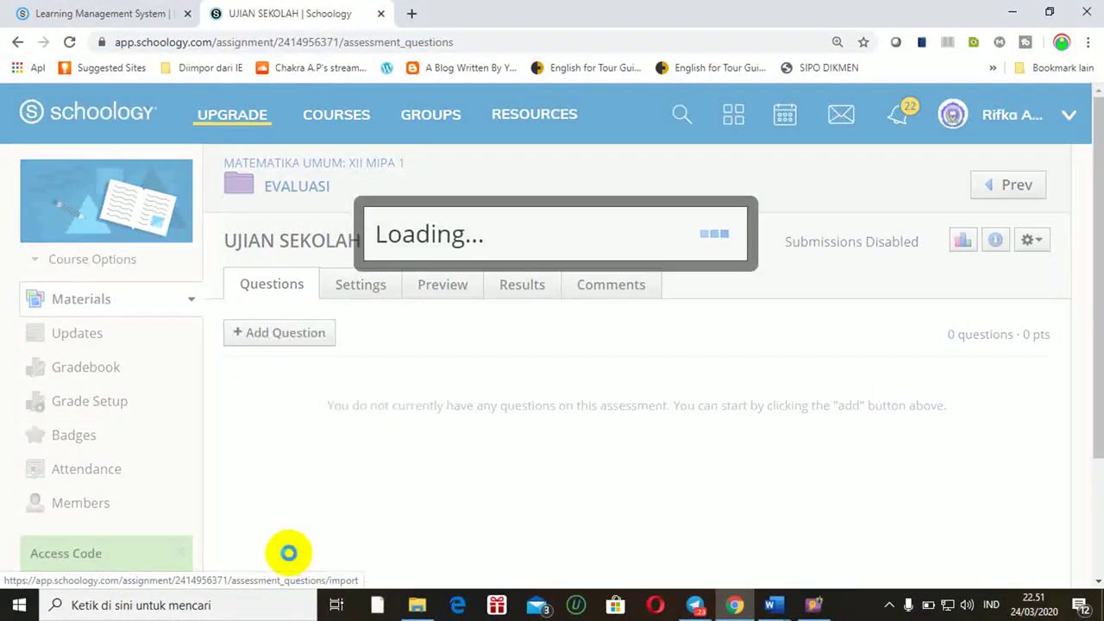
left_click(281, 236)
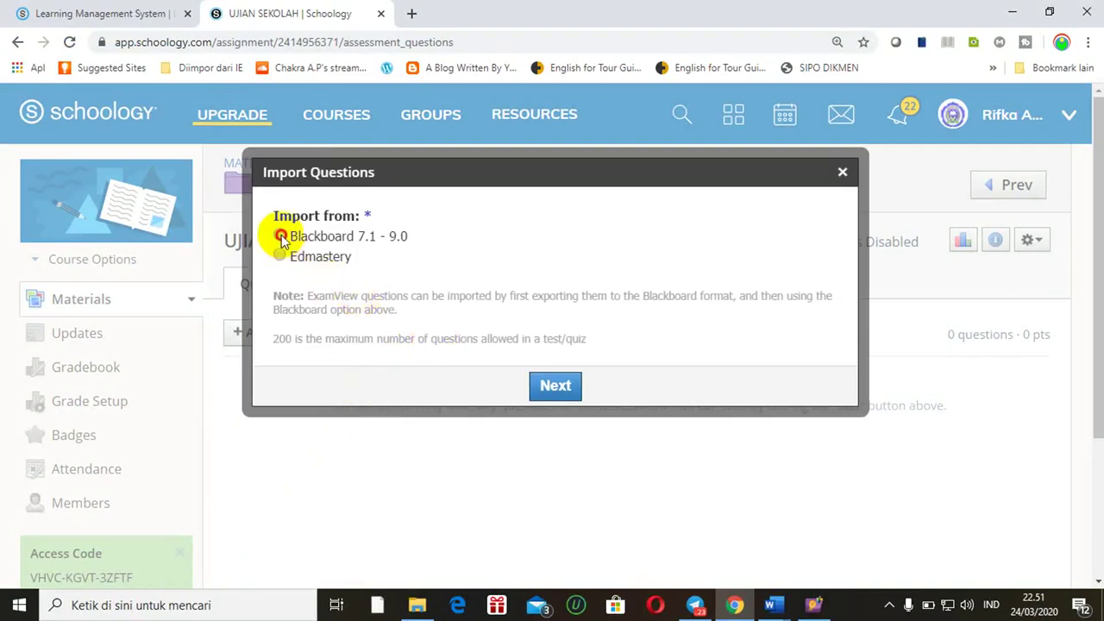
left_click(550, 388)
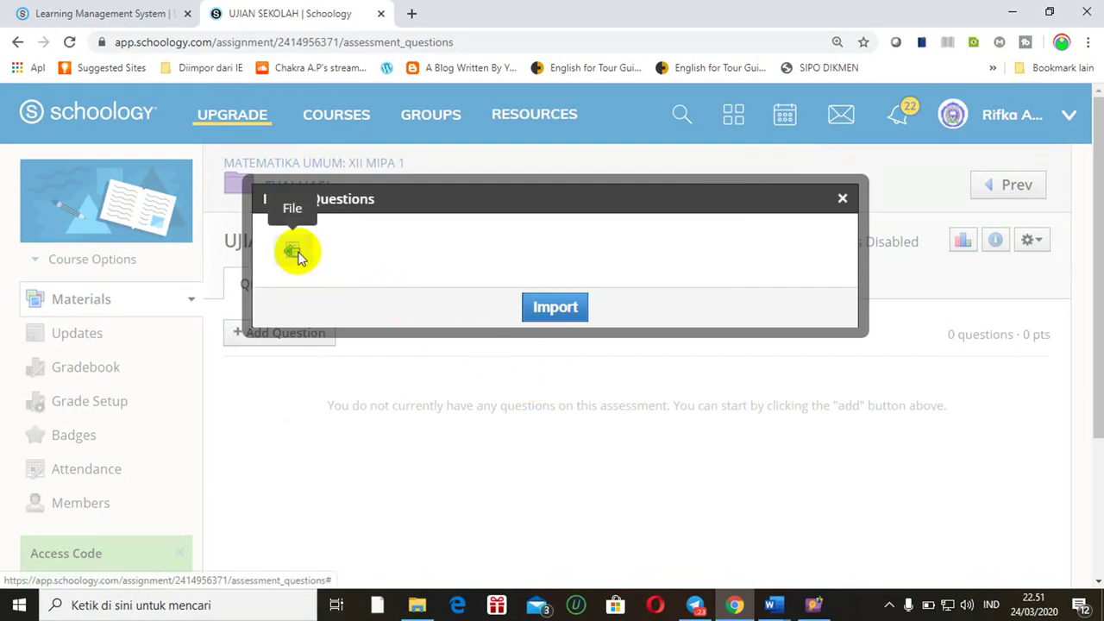
left_click(294, 252)
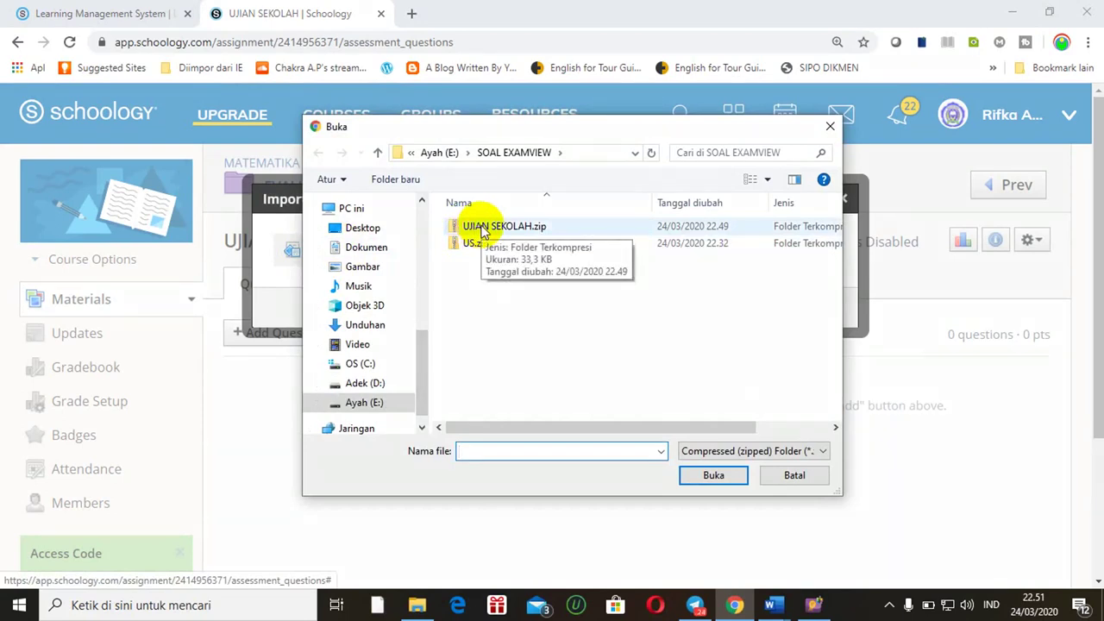
left_click(530, 233)
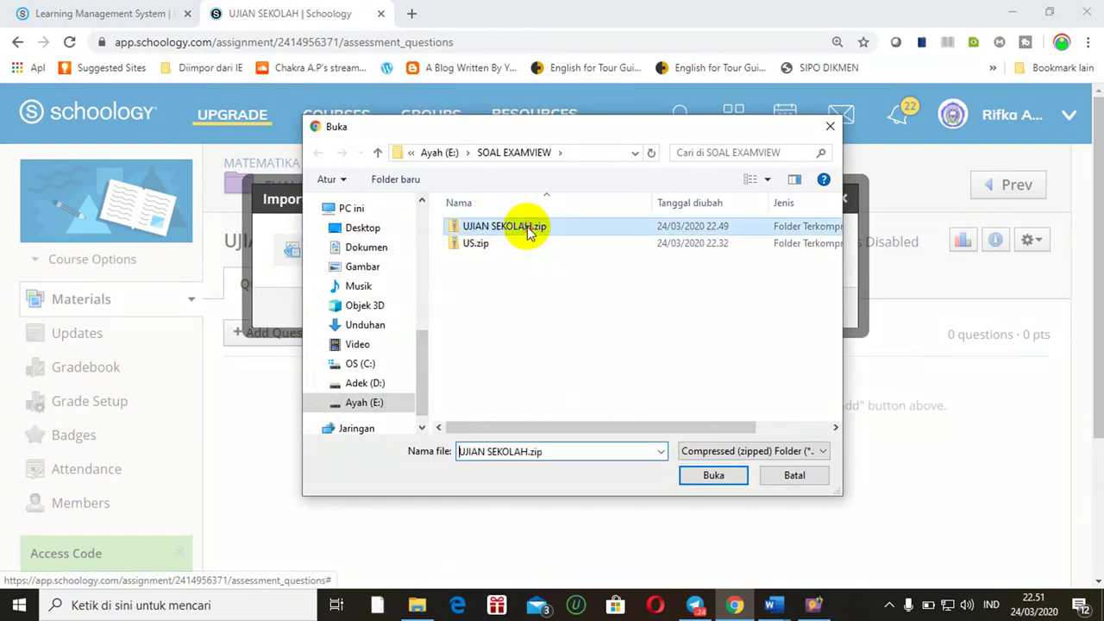
left_click(713, 475)
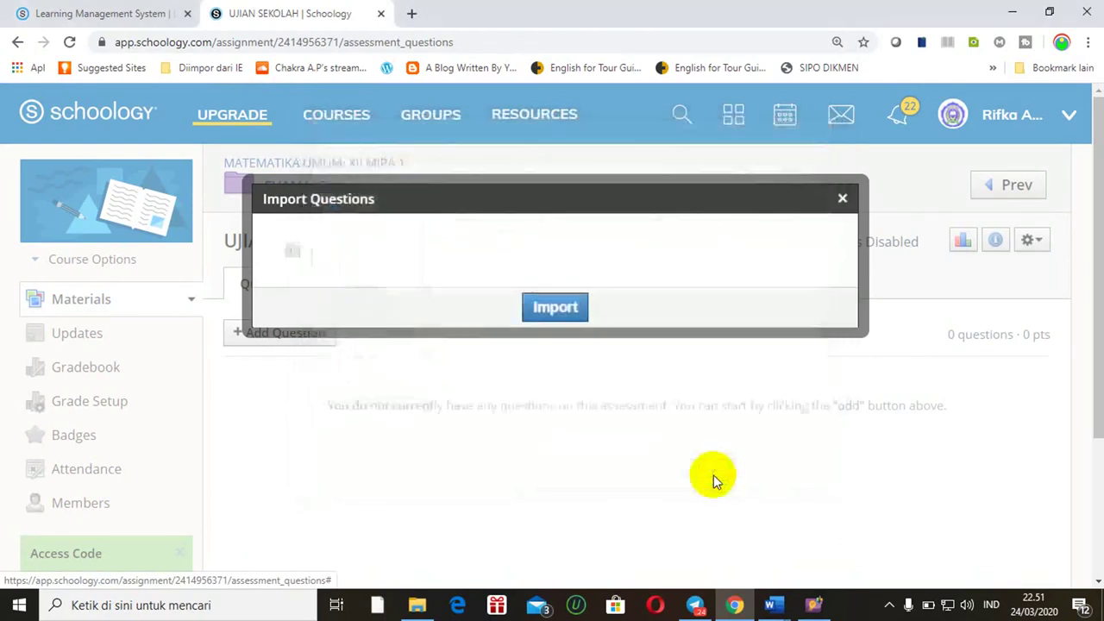
left_click(554, 317)
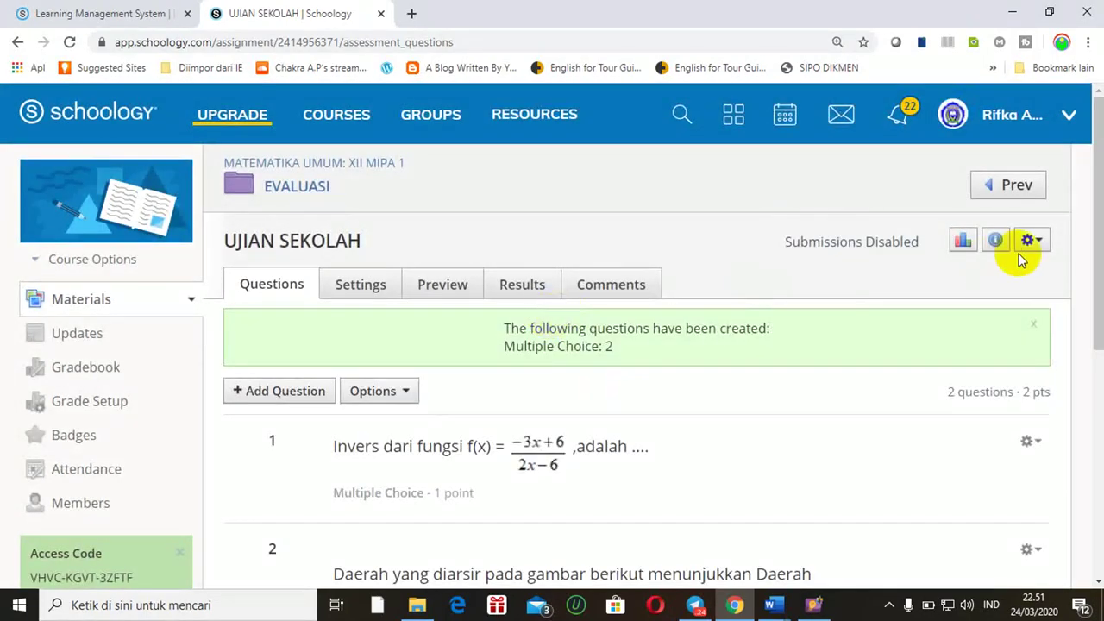
Preview the UJIAN SEKOLAH quiz with a new attempt and examine how the imported questions and answer choices display.
left_click_drag(1098, 264, 1090, 311)
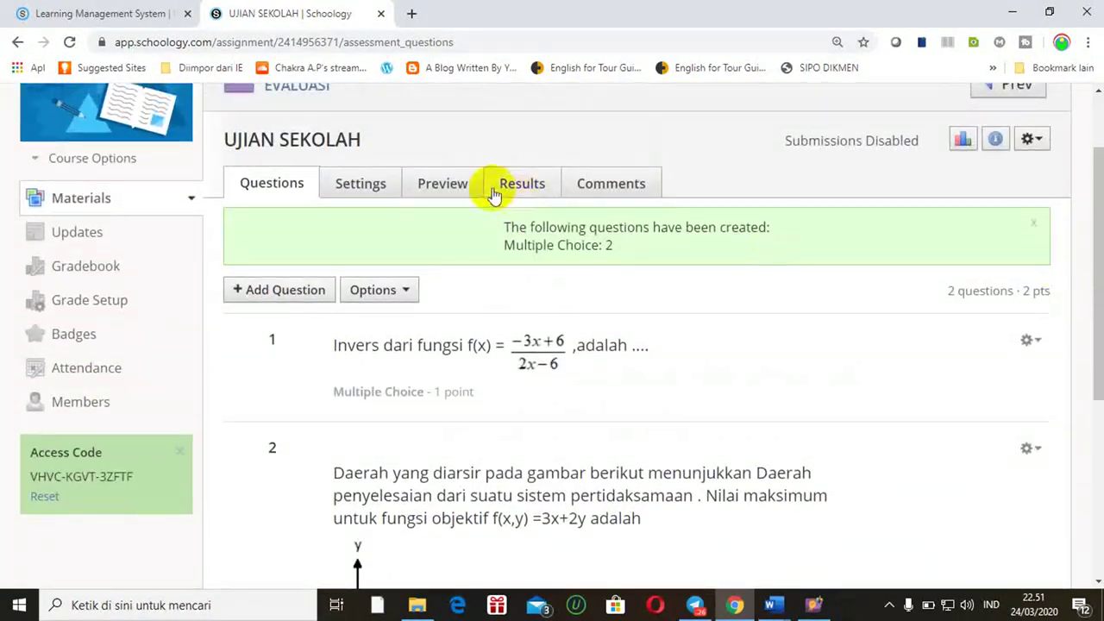
left_click(431, 187)
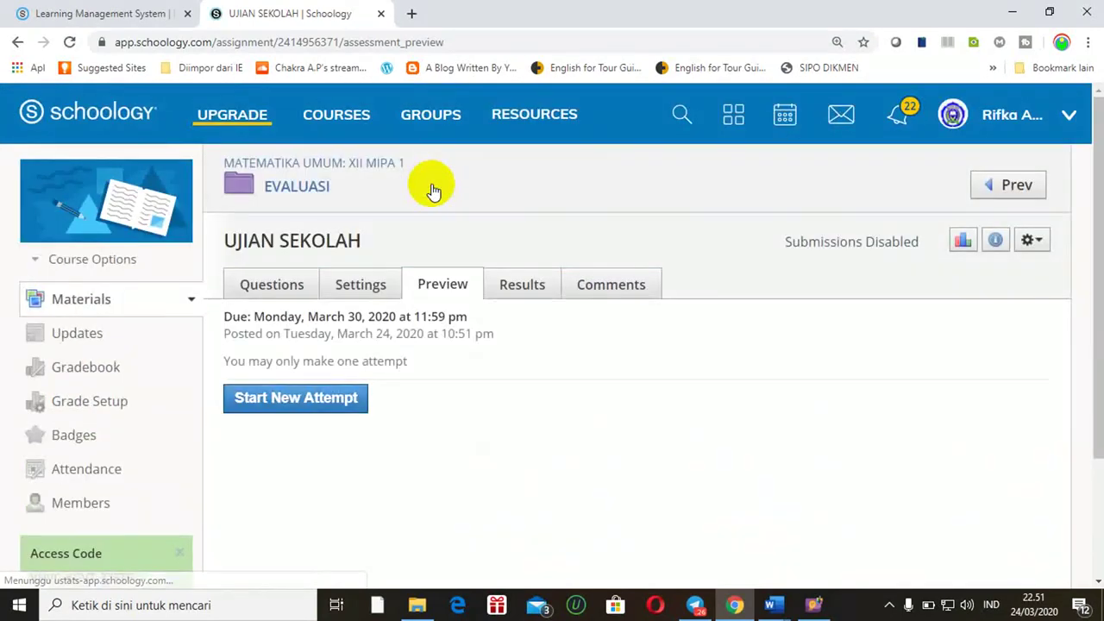
left_click(283, 401)
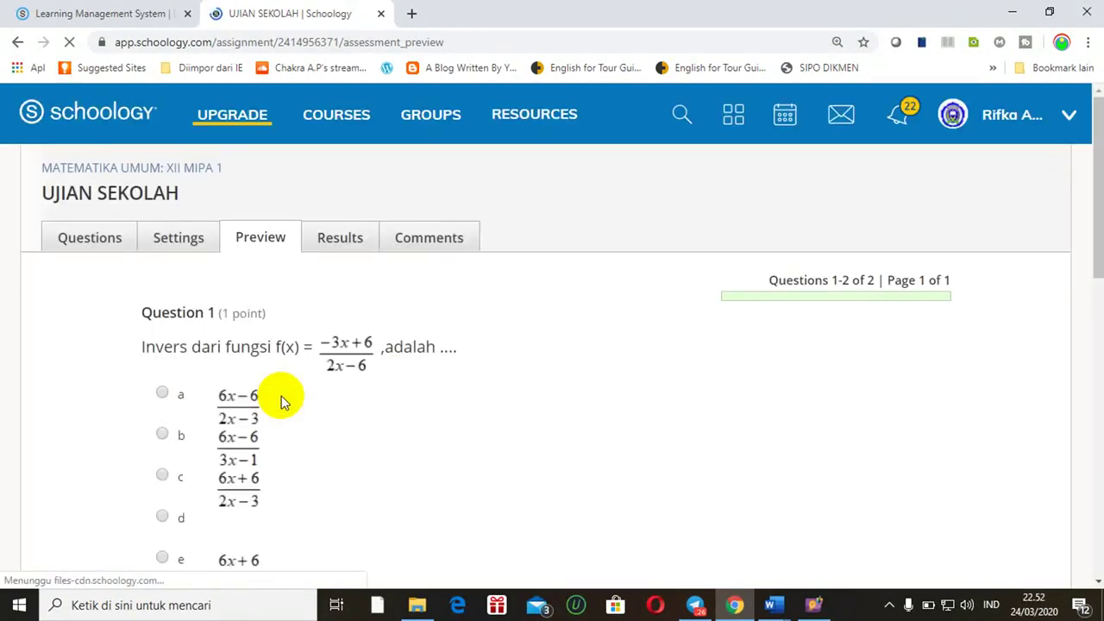
mouse_move(1098, 184)
left_mouse_down()
mouse_move(1094, 375)
mouse_move(1094, 204)
left_mouse_up()
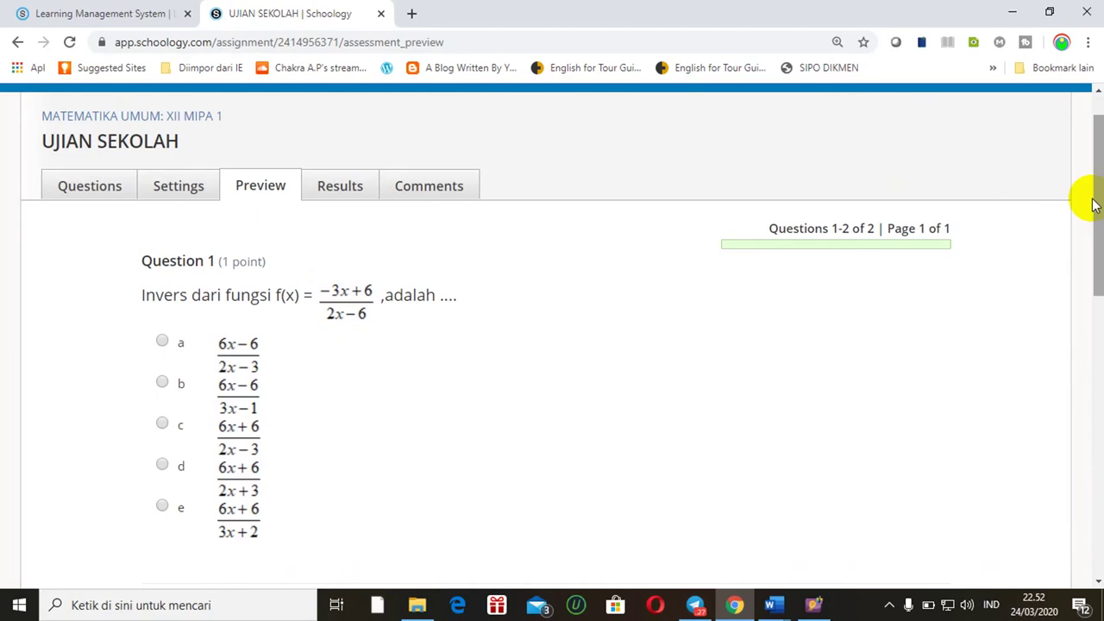
Leave the preview attempt and set Submissions to Enable in the quiz's settings.
left_click(196, 192)
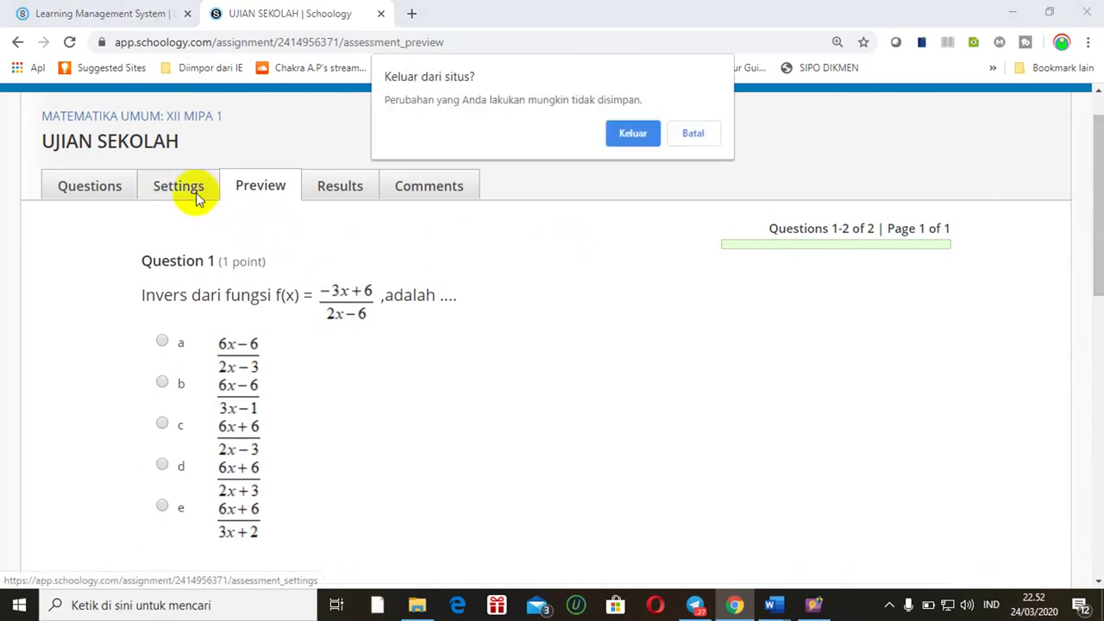
left_click(629, 137)
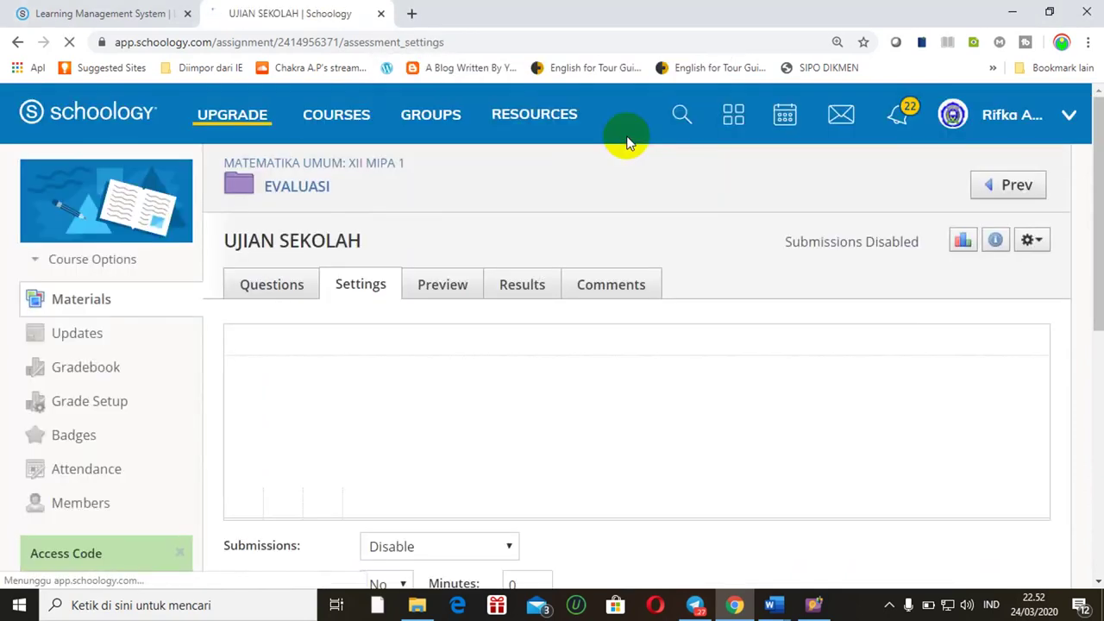
left_click_drag(1094, 164, 1095, 264)
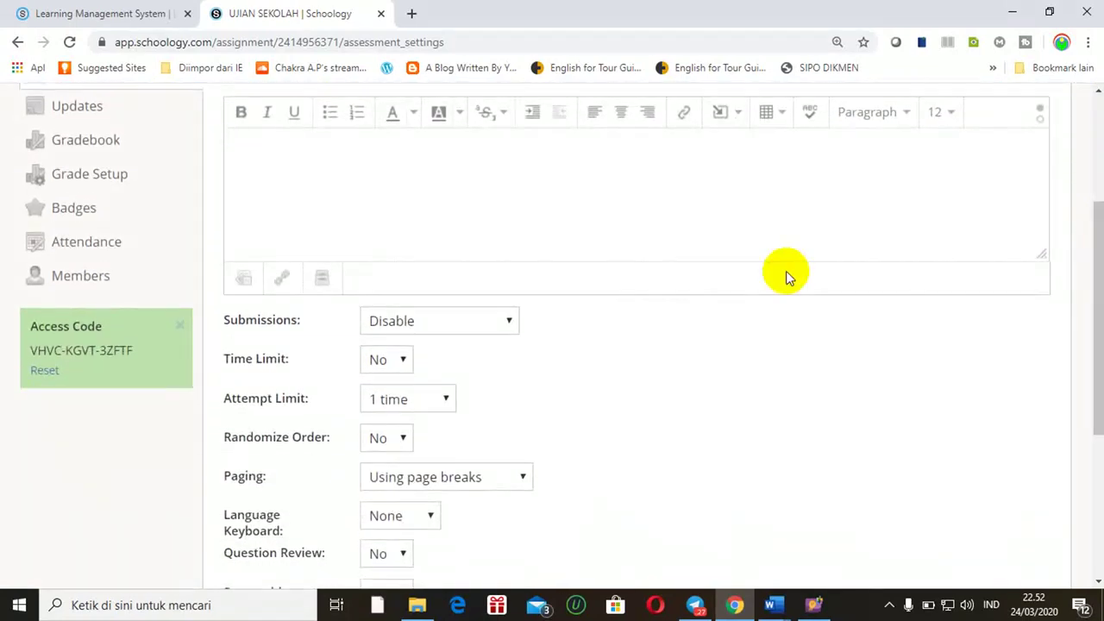
left_click(512, 320)
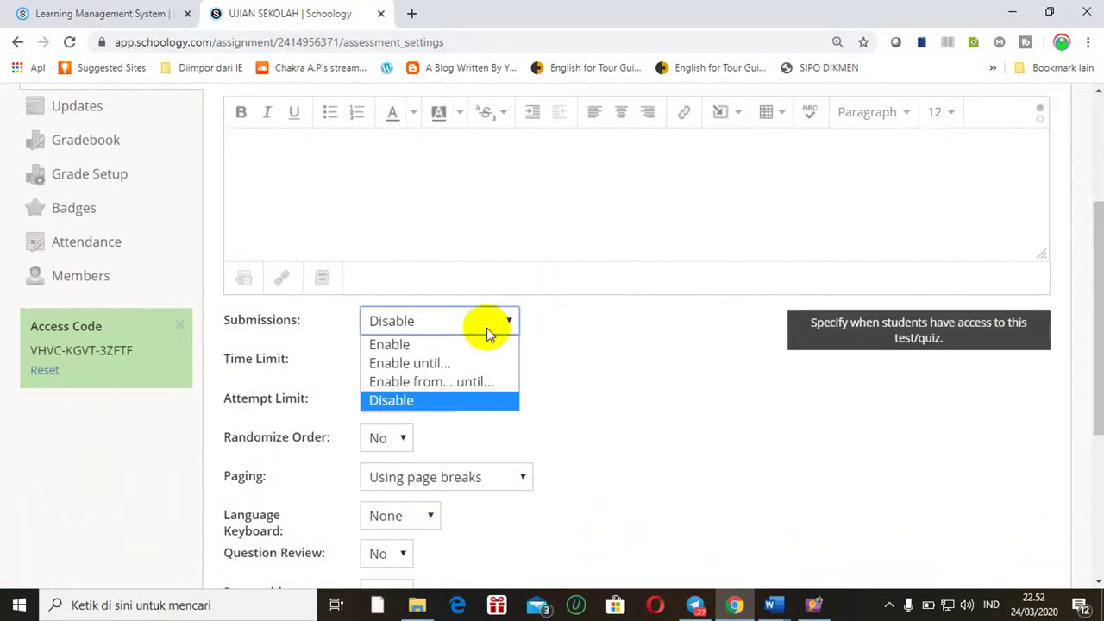
left_click(408, 345)
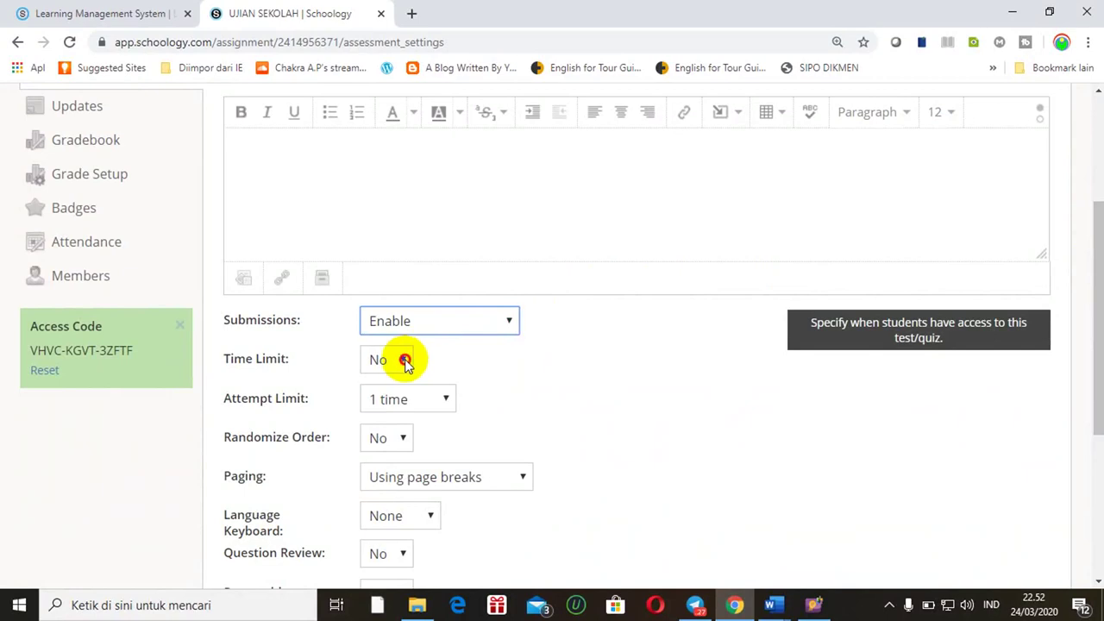
Give the quiz a time limit of 120 minutes and save the settings changes.
left_click(404, 359)
left_click(385, 402)
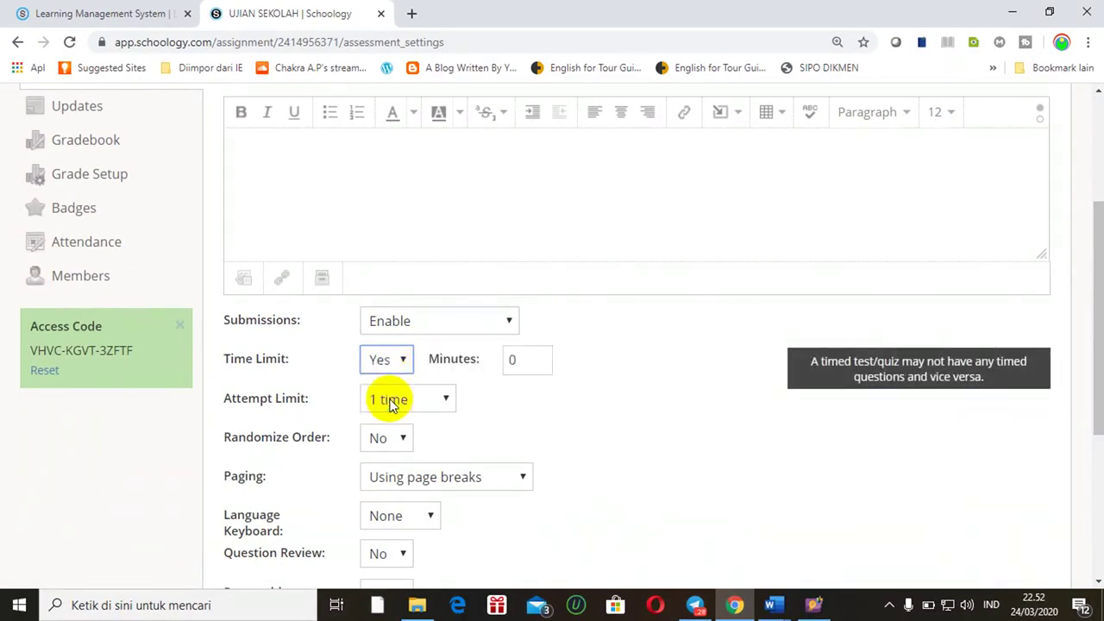
left_click(522, 365)
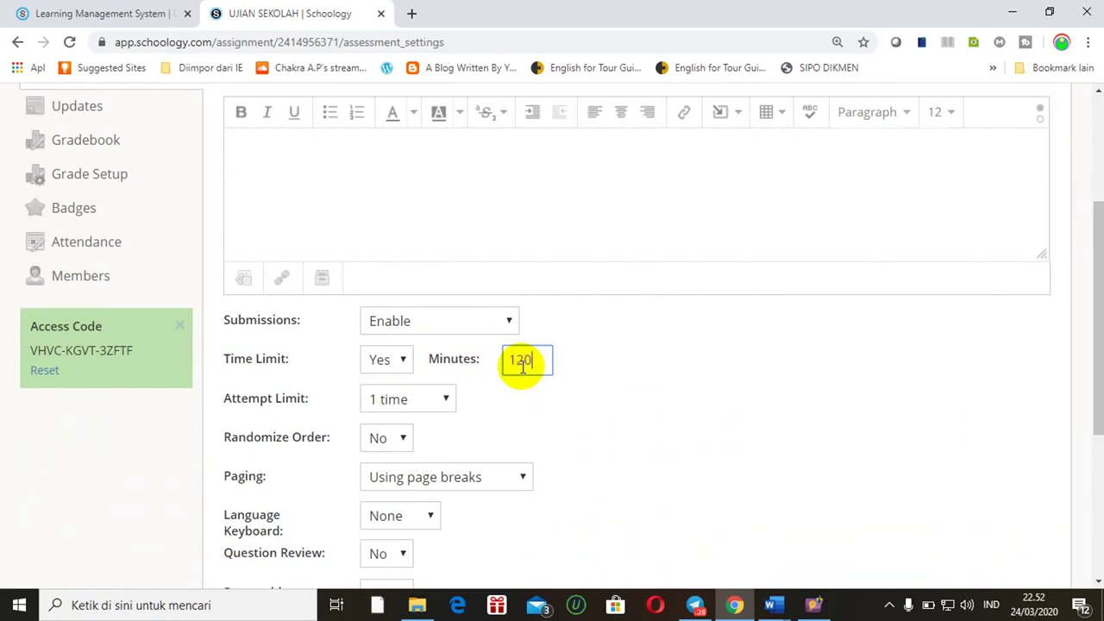
type("120")
left_click(528, 429)
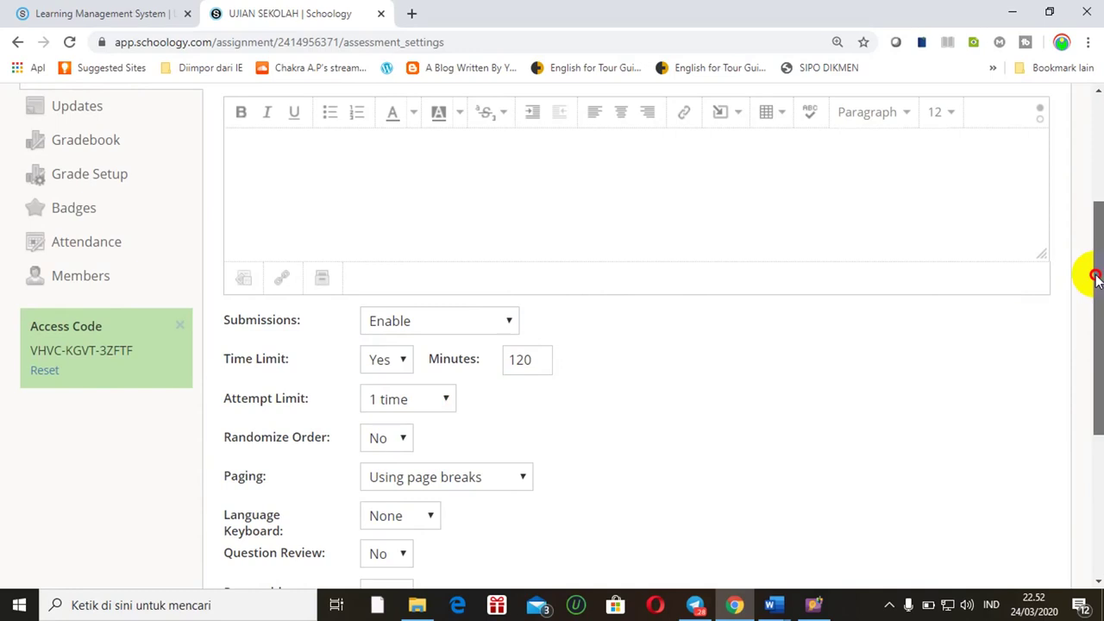
left_click_drag(1096, 276, 1098, 447)
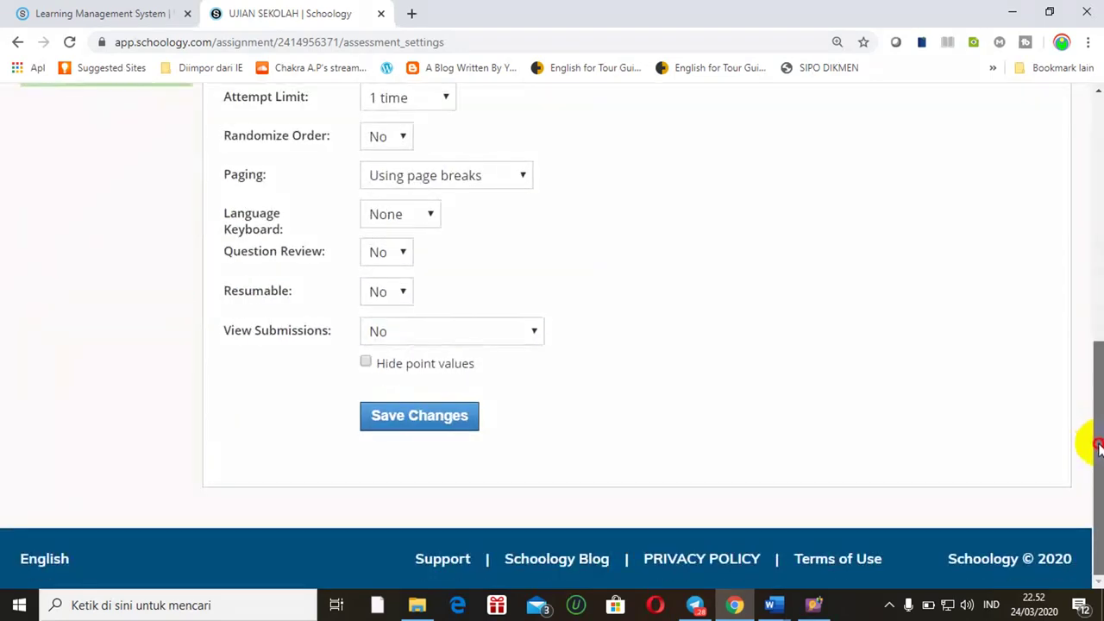
left_click(418, 417)
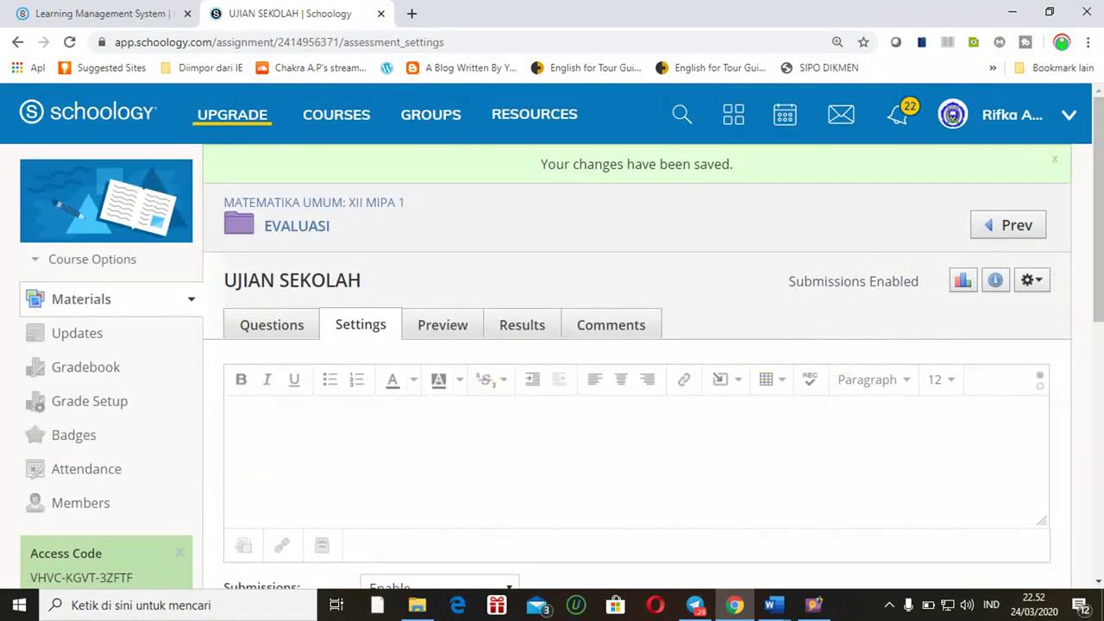
left_click_drag(1092, 239, 895, 266)
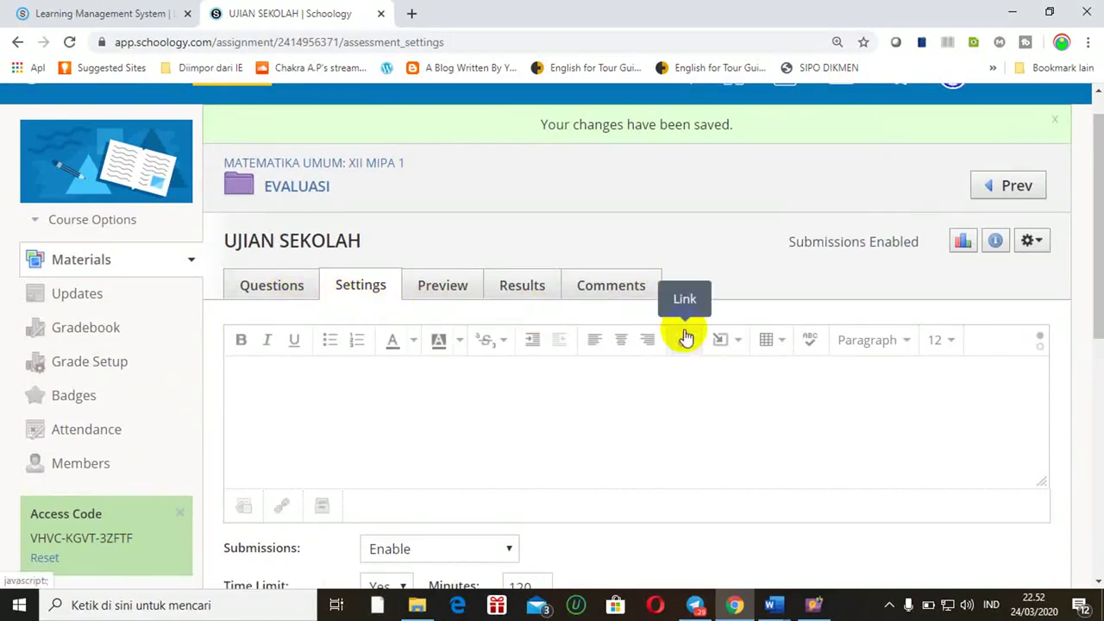